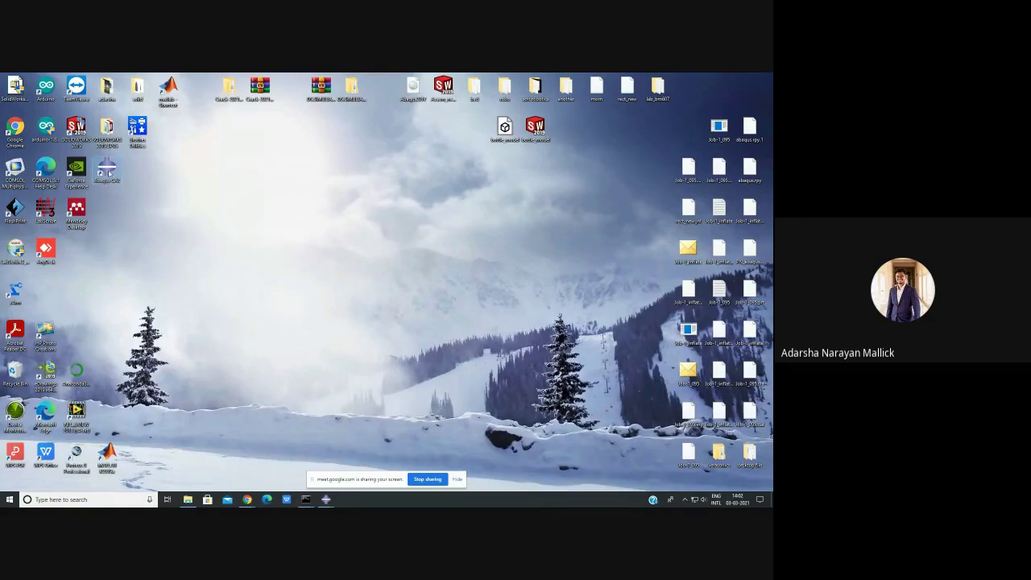
Launch Abaqus CAE and create a new model database with a Standard/Explicit model
{"action": "double_click", "coordinate": [109, 173]}
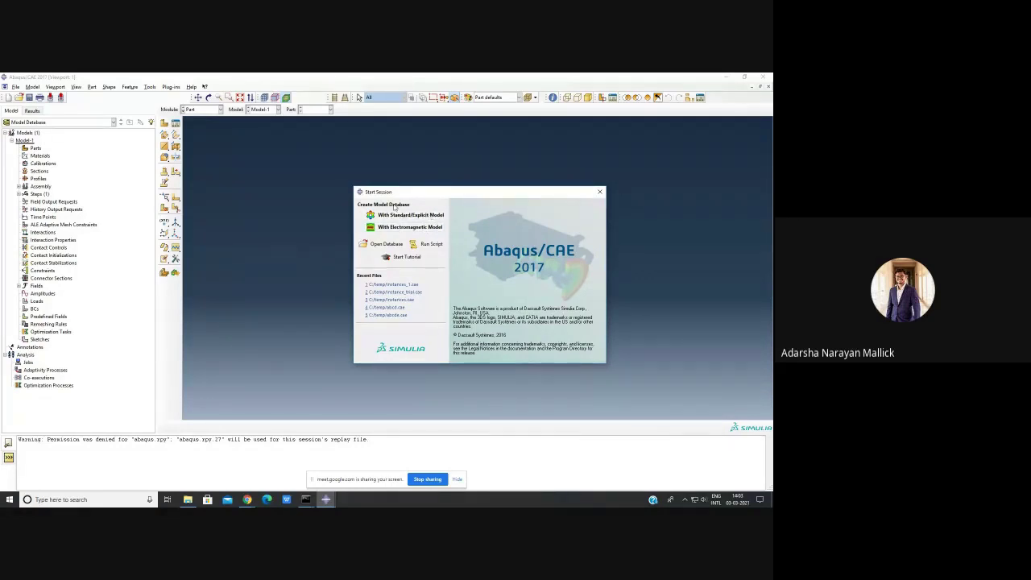
{"action": "left_click", "coordinate": [419, 216]}
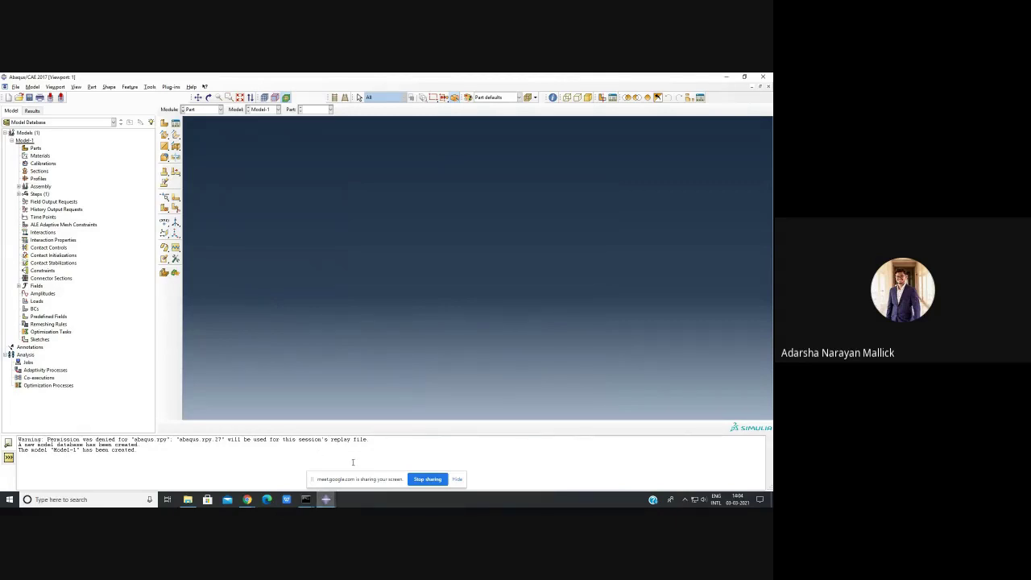
Look at the displacement contour result and the box assembly in the other open Abaqus sessions, and return to the new model
{"action": "key", "text": "alt+Tab"}
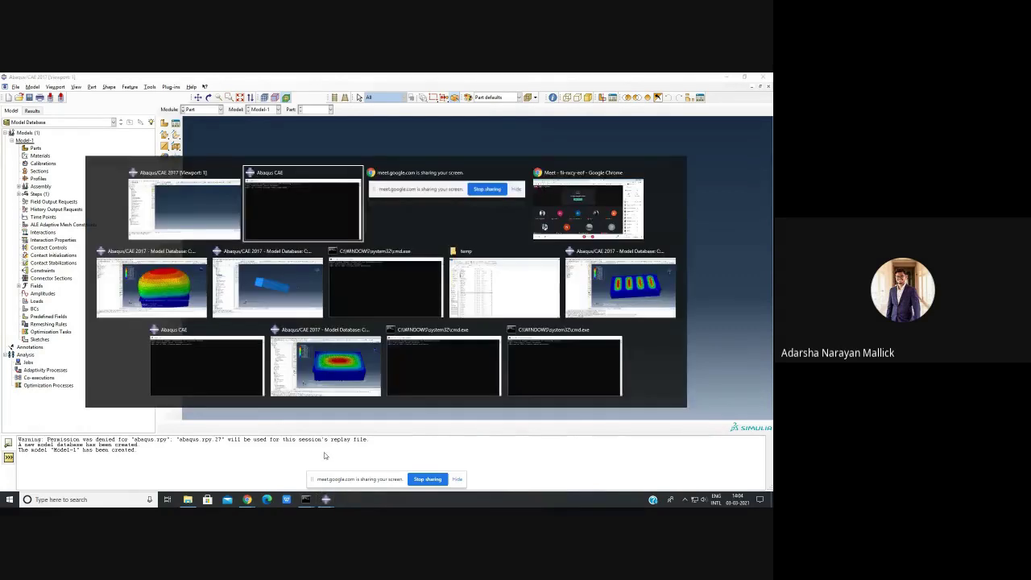
{"action": "key", "text": "Escape"}
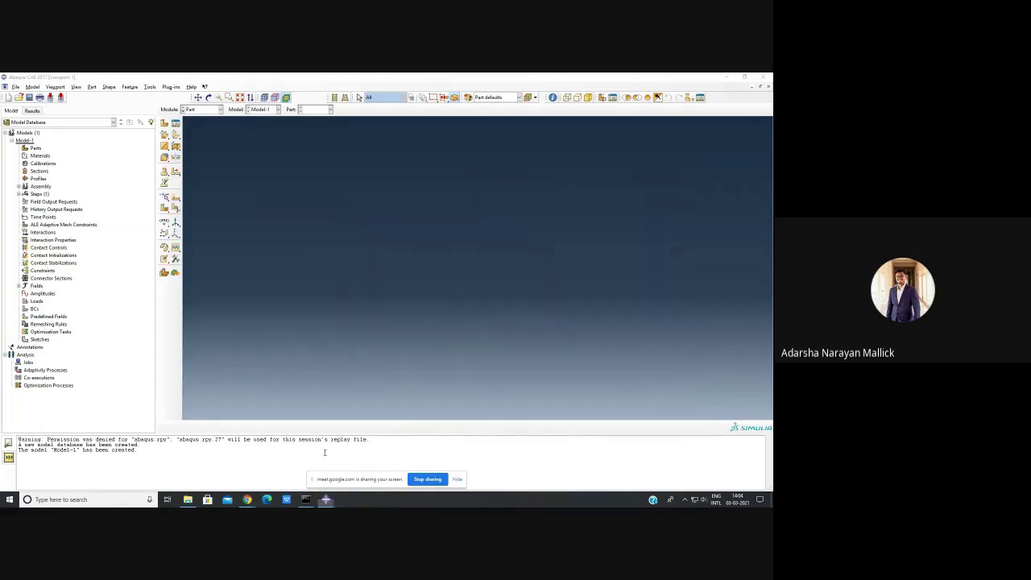
{"action": "key", "text": "alt+Tab"}
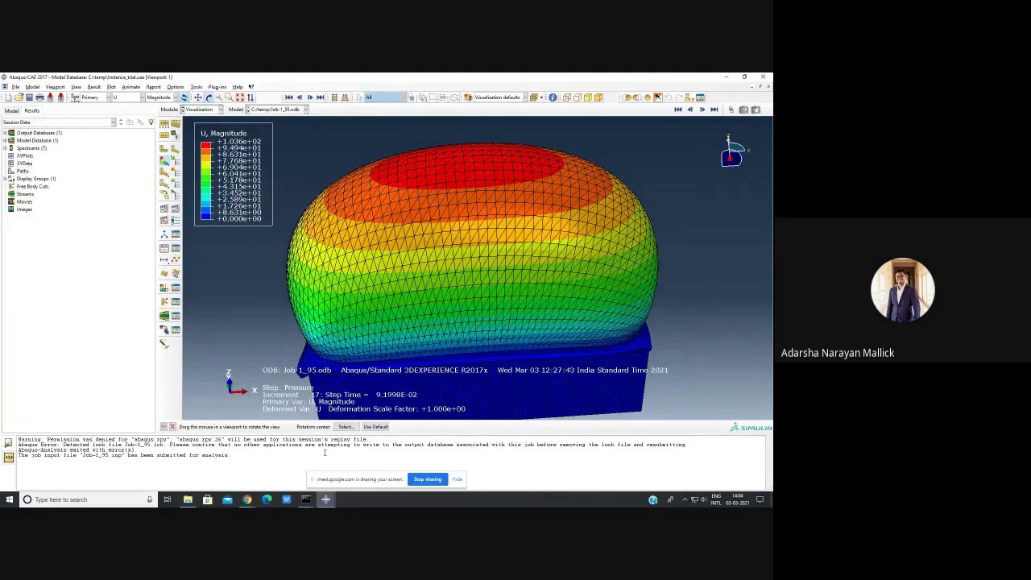
{"action": "key", "text": "alt+Tab"}
{"action": "left_click_drag", "start_coordinate": [491, 276], "coordinate": [467, 281]}
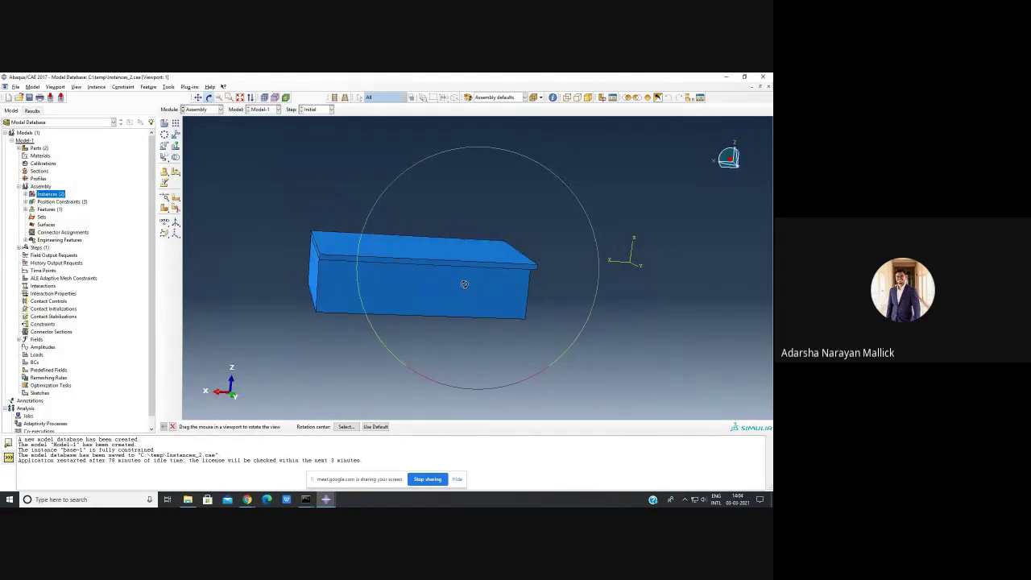
{"action": "key", "text": "alt+Tab"}
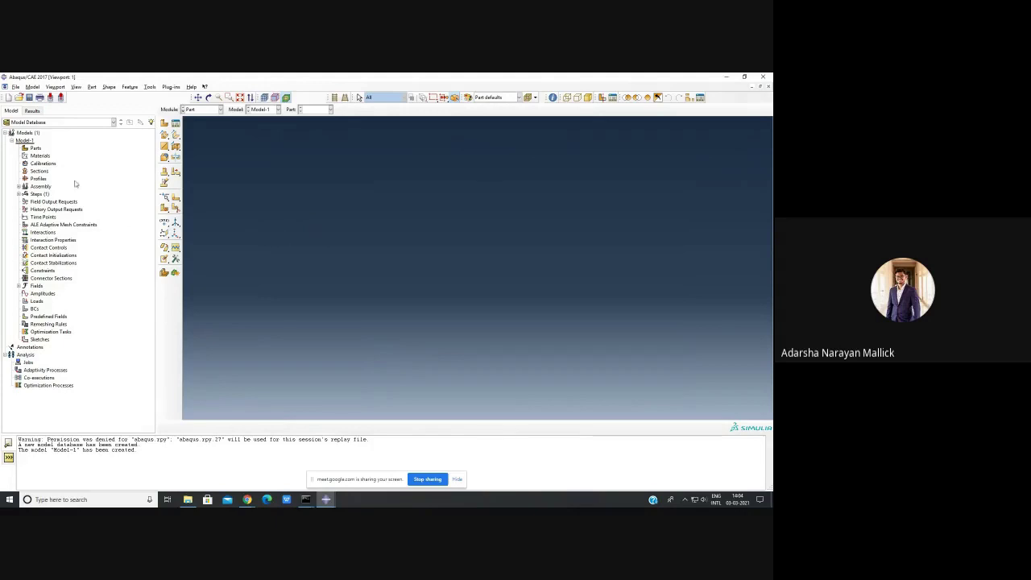
Start importing a part and browse to the lab_bm607 folder on the user's Desktop
{"action": "left_click", "coordinate": [35, 149]}
{"action": "right_click", "coordinate": [36, 149]}
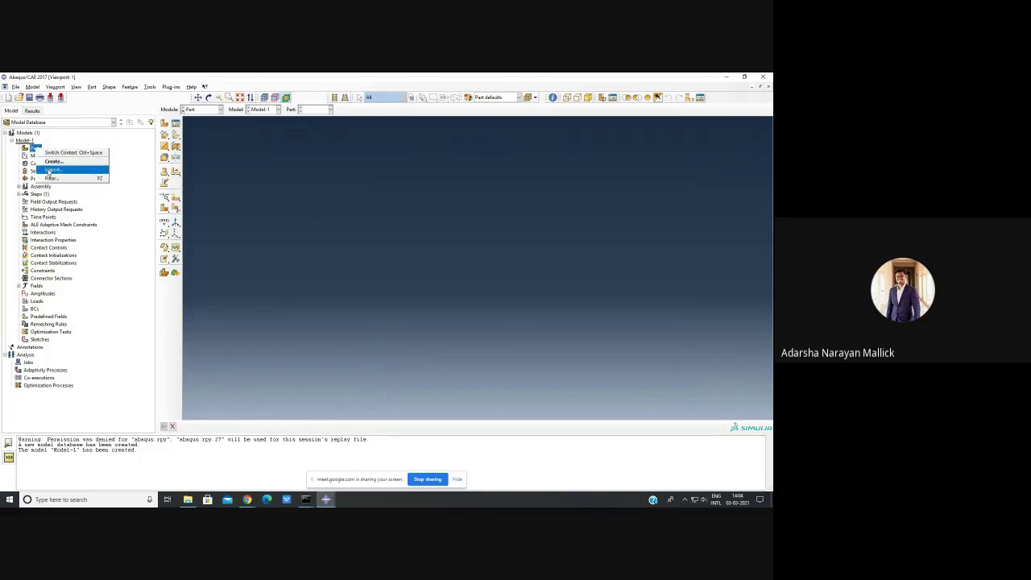
{"action": "left_click", "coordinate": [51, 169]}
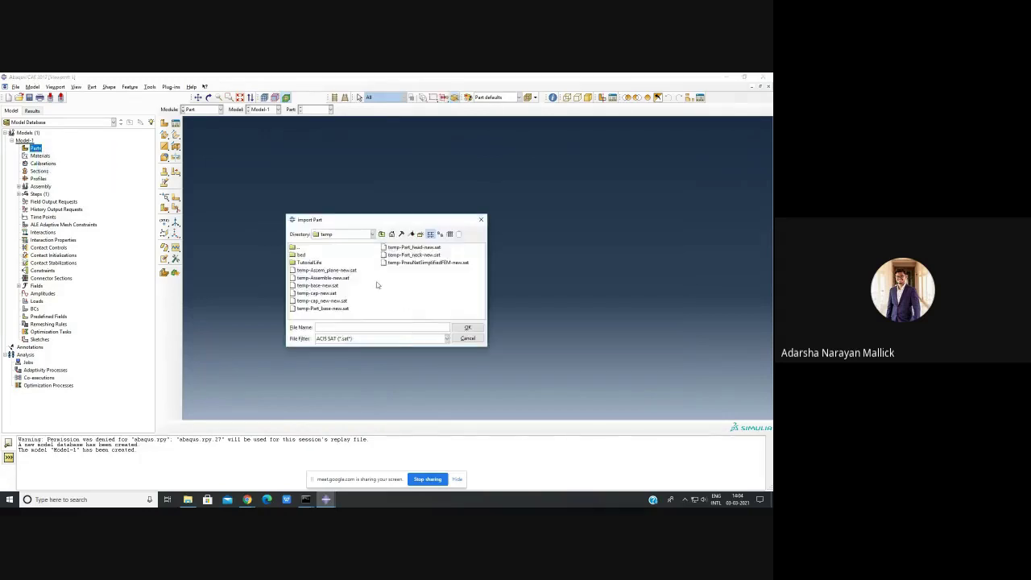
{"action": "left_click", "coordinate": [373, 234]}
{"action": "left_click", "coordinate": [329, 247]}
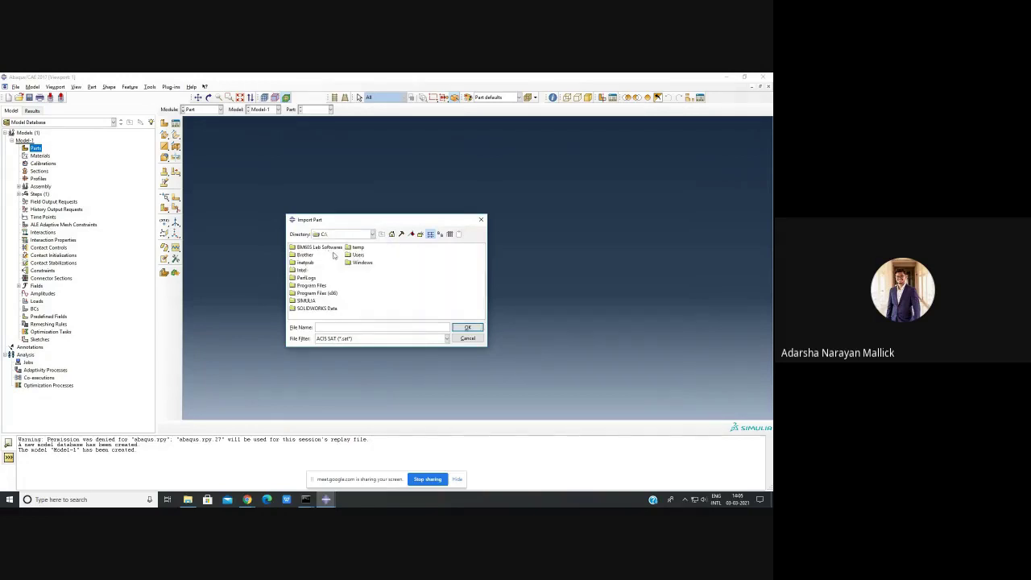
{"action": "double_click", "coordinate": [352, 256]}
{"action": "double_click", "coordinate": [305, 263]}
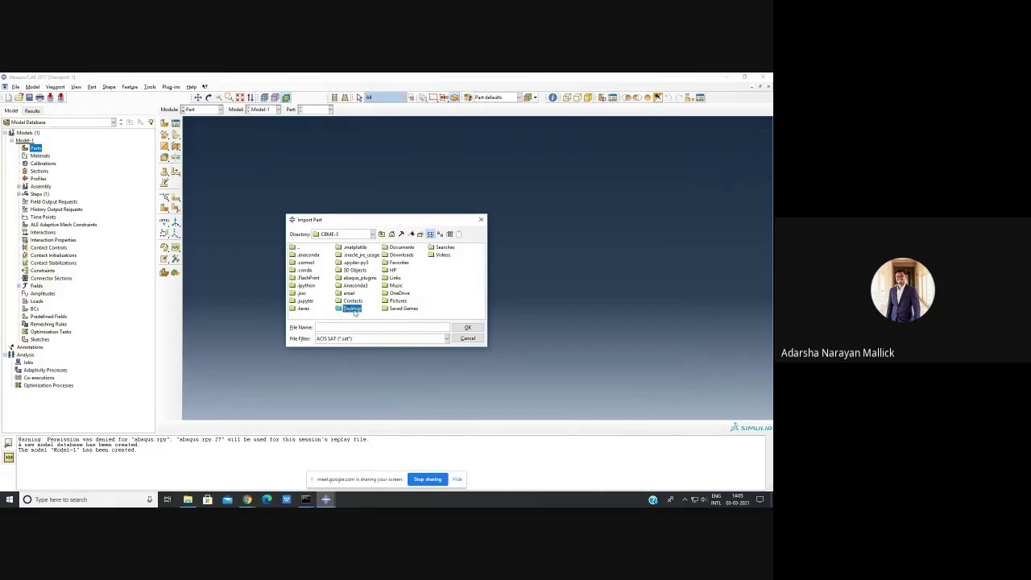
{"action": "double_click", "coordinate": [353, 310]}
{"action": "left_click", "coordinate": [315, 303]}
{"action": "double_click", "coordinate": [314, 302]}
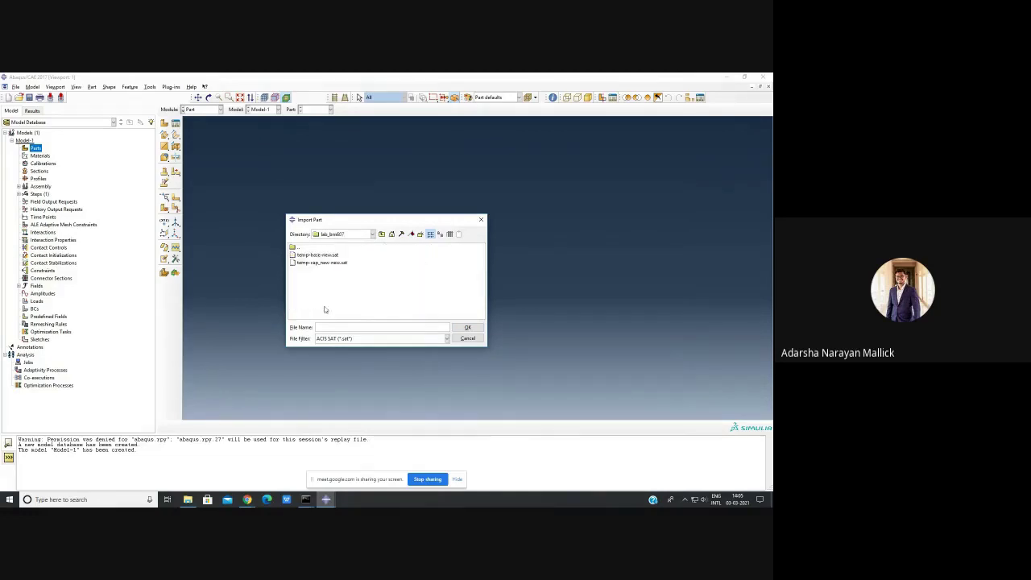
Filter the files to STEP format and import base.STEP as a part named base, creating individual parts
{"action": "left_click", "coordinate": [447, 339]}
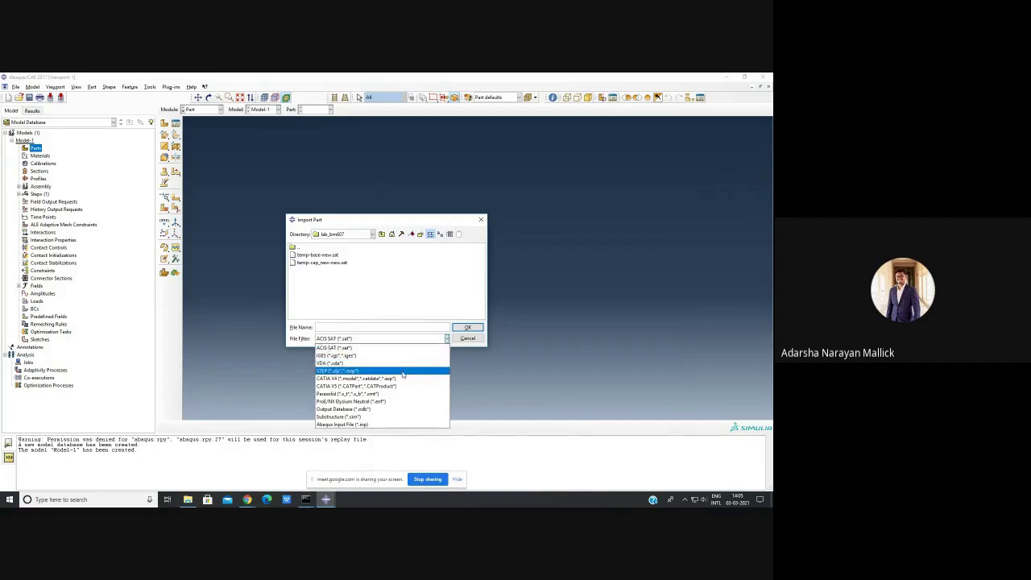
{"action": "left_click", "coordinate": [347, 371]}
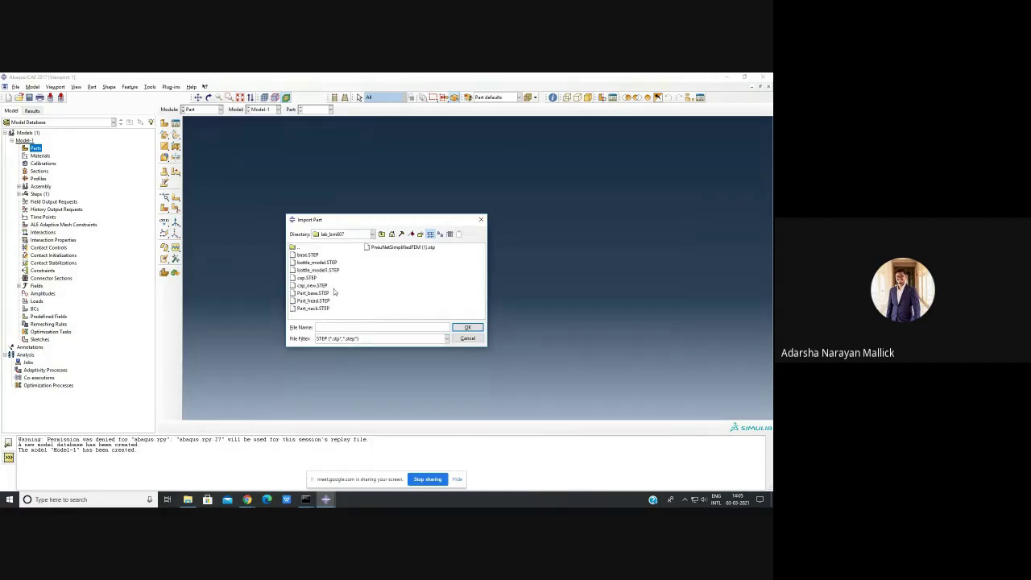
{"action": "left_click", "coordinate": [310, 256]}
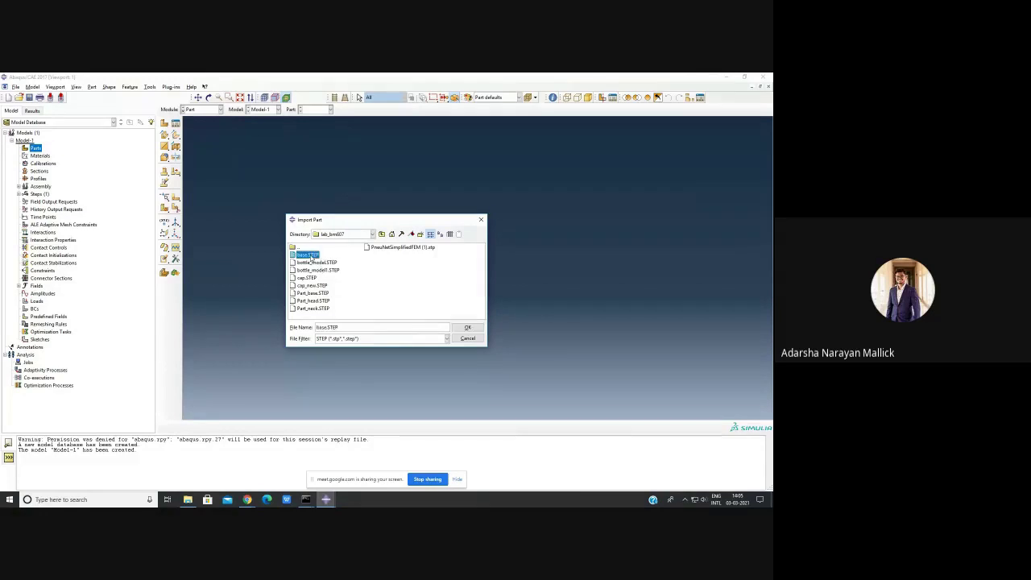
{"action": "left_click", "coordinate": [467, 327]}
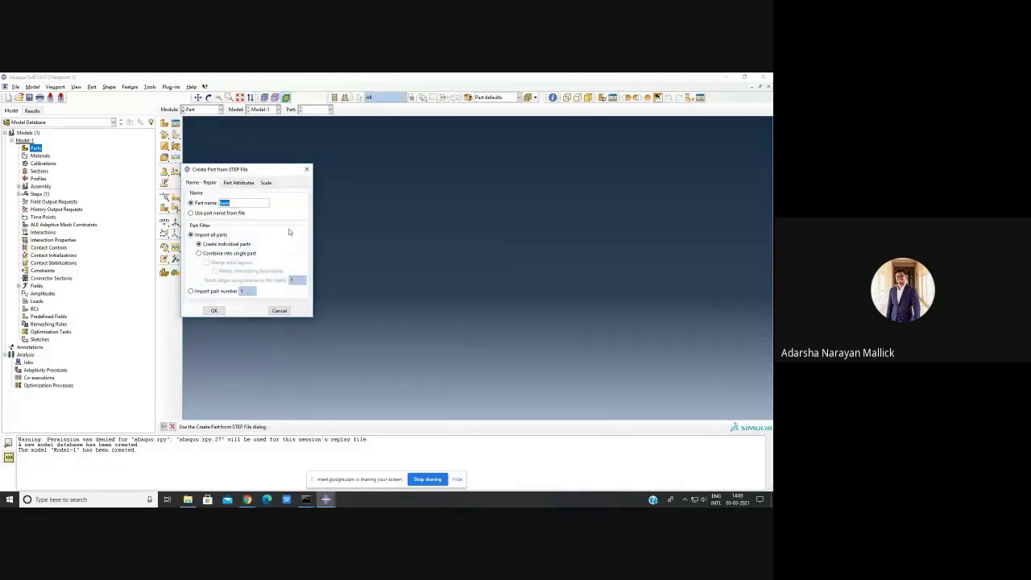
{"action": "left_click", "coordinate": [220, 313]}
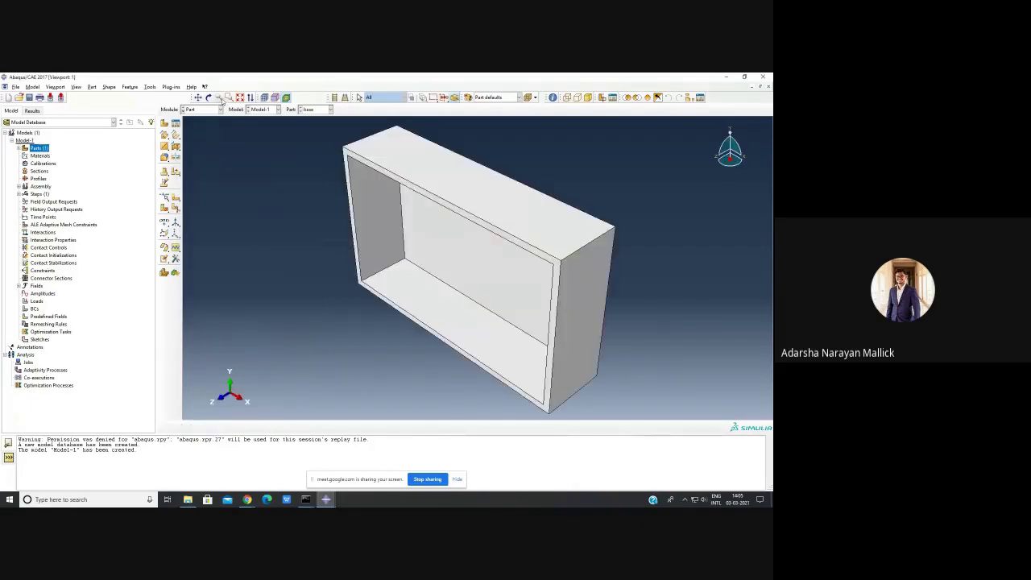
{"action": "left_click", "coordinate": [209, 97]}
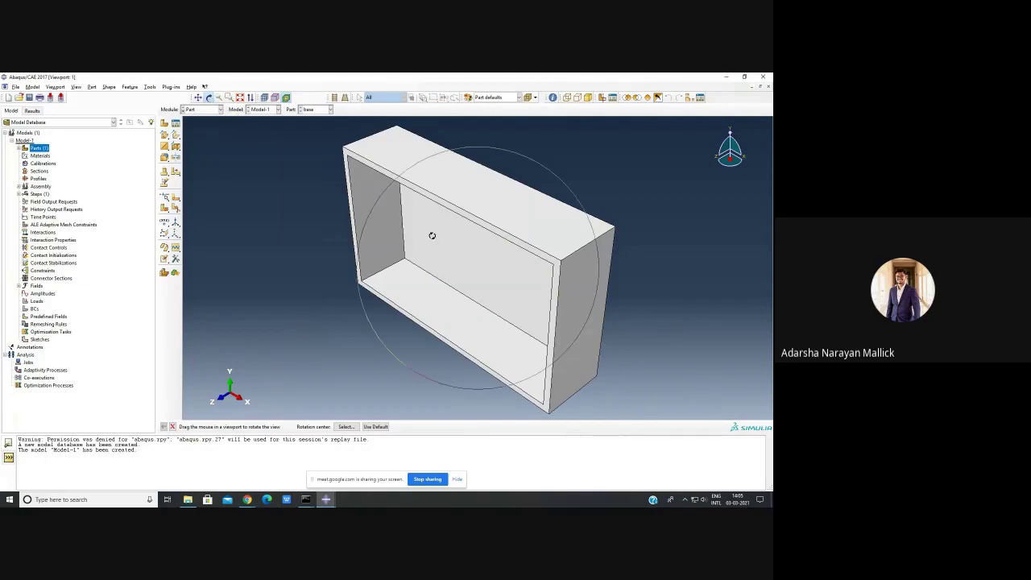
{"action": "left_click_drag", "start_coordinate": [470, 202], "coordinate": [499, 329]}
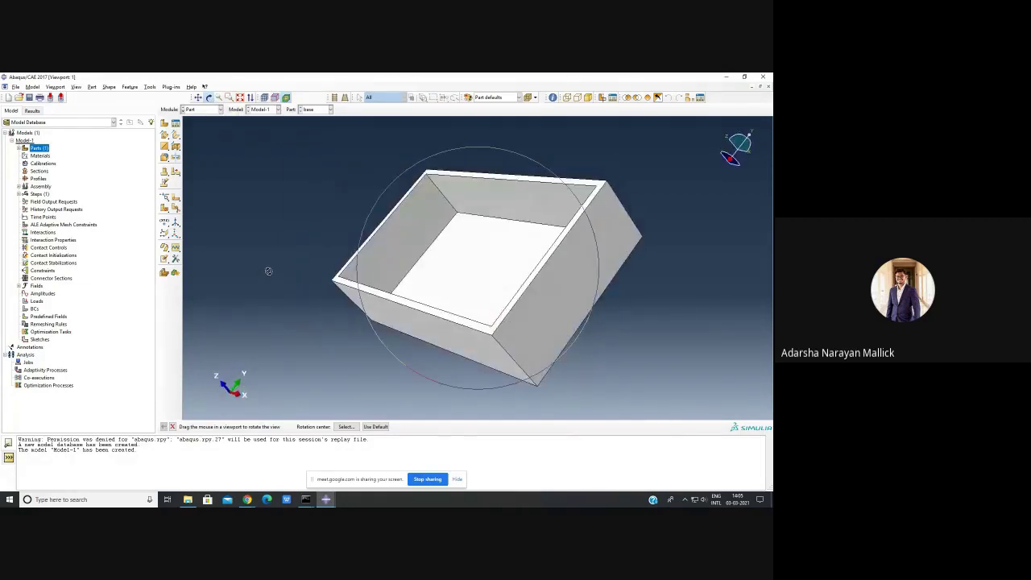
{"action": "key", "text": "Escape"}
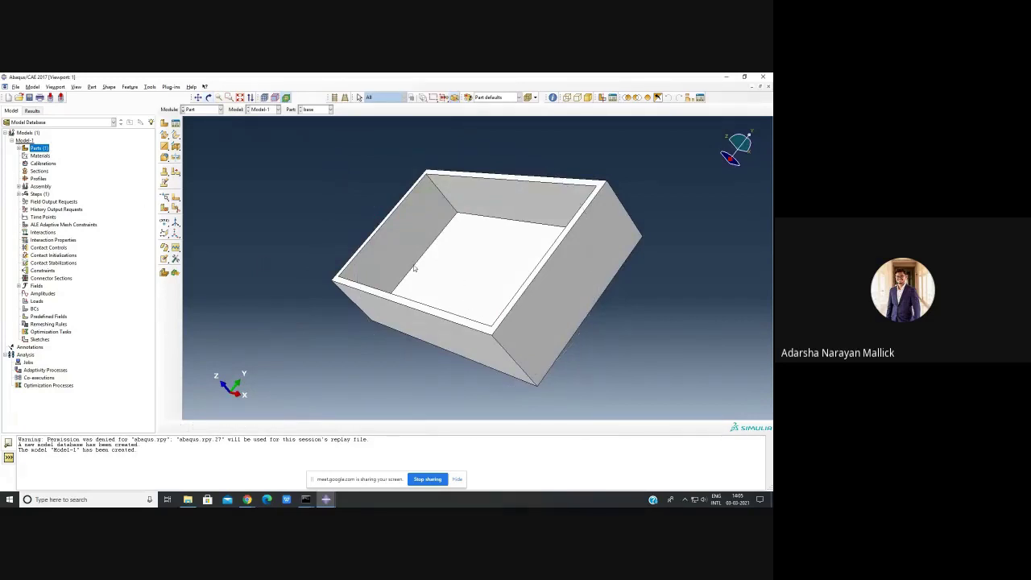
Import cap_new.STEP as a part named cap_new, keeping the default 3D deformable attributes and scale
{"action": "right_click", "coordinate": [40, 150]}
{"action": "left_click", "coordinate": [55, 168]}
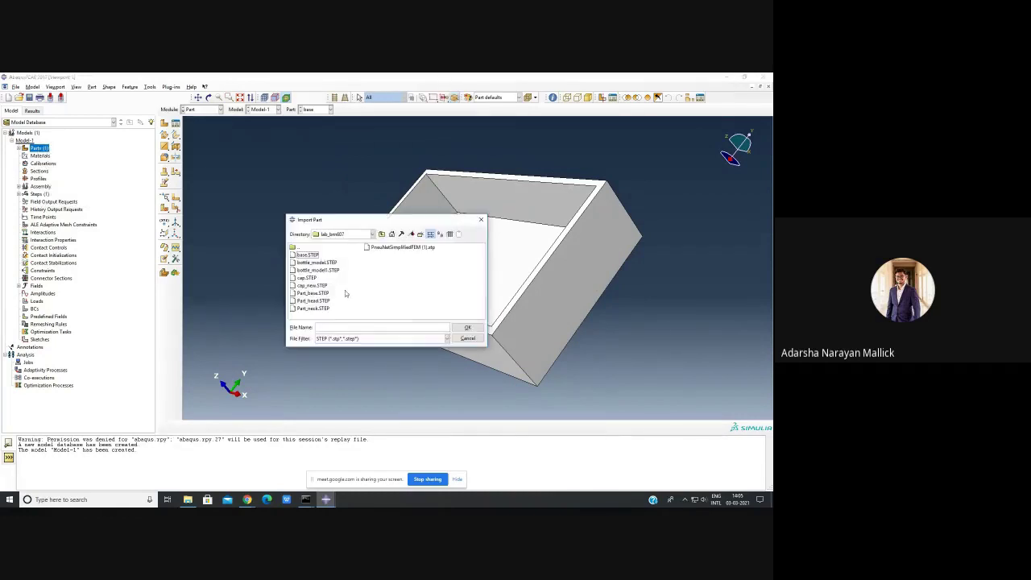
{"action": "left_click", "coordinate": [312, 286]}
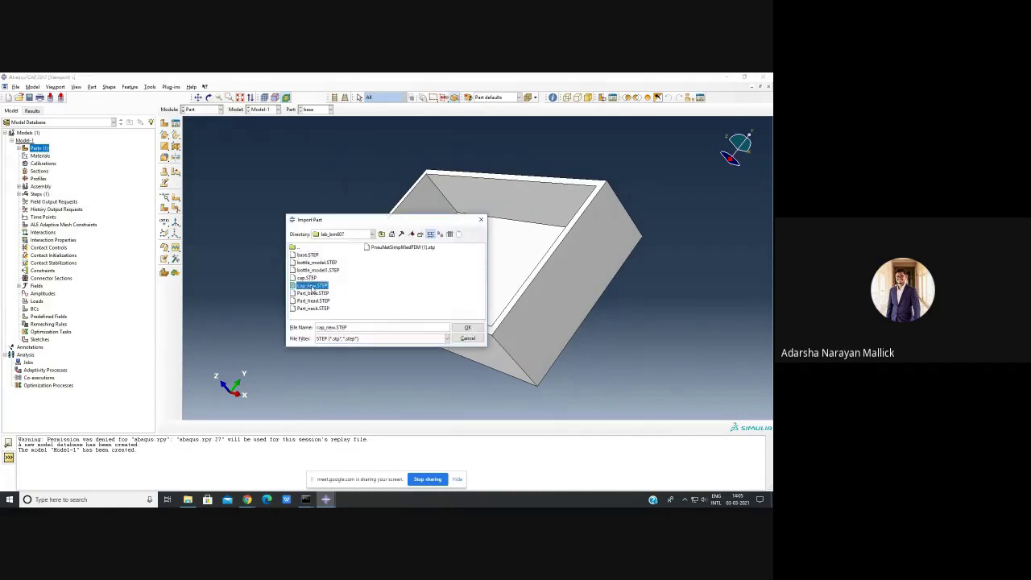
{"action": "left_click", "coordinate": [478, 329]}
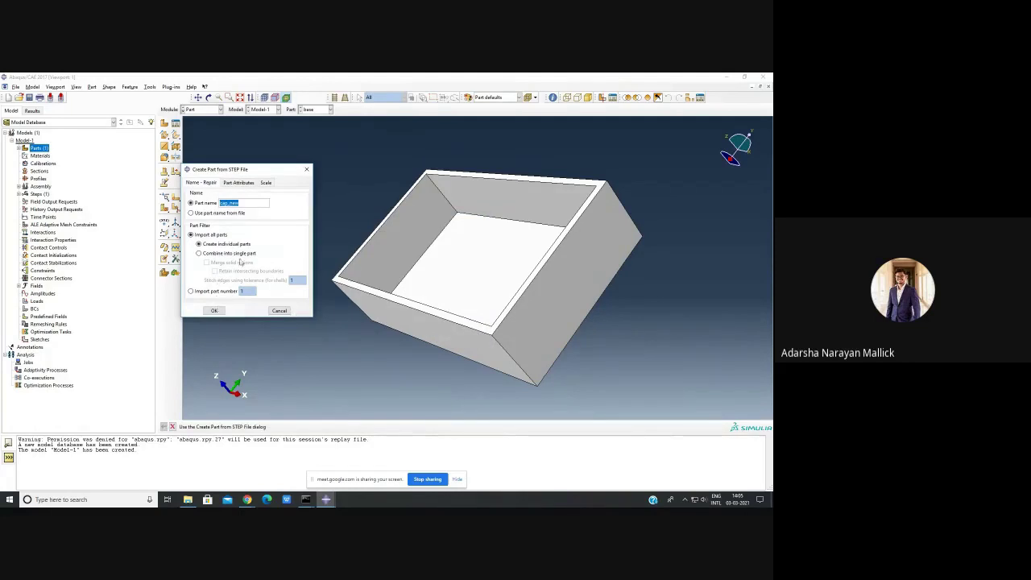
{"action": "left_click", "coordinate": [233, 183]}
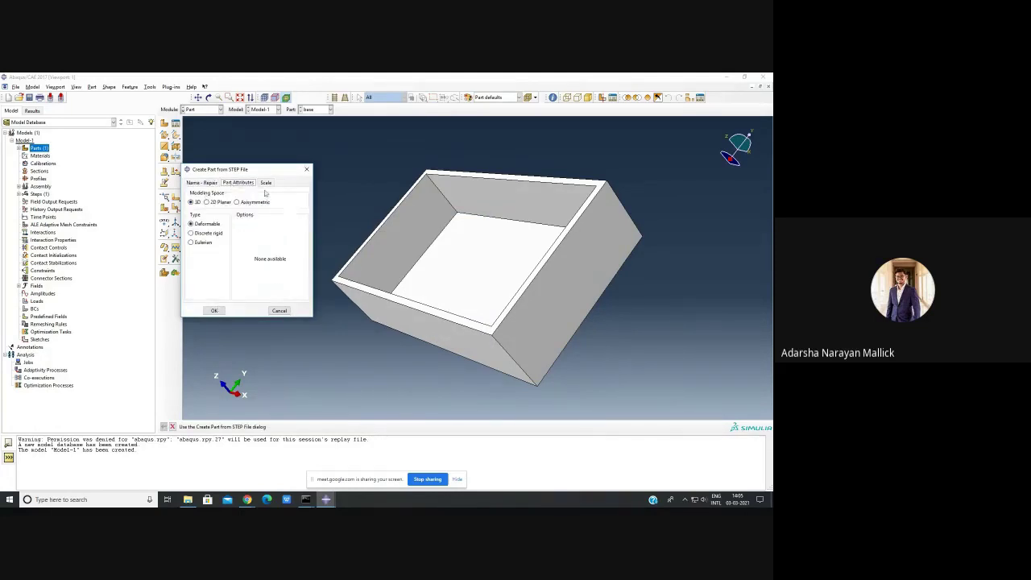
{"action": "left_click", "coordinate": [266, 182]}
{"action": "left_click", "coordinate": [203, 183]}
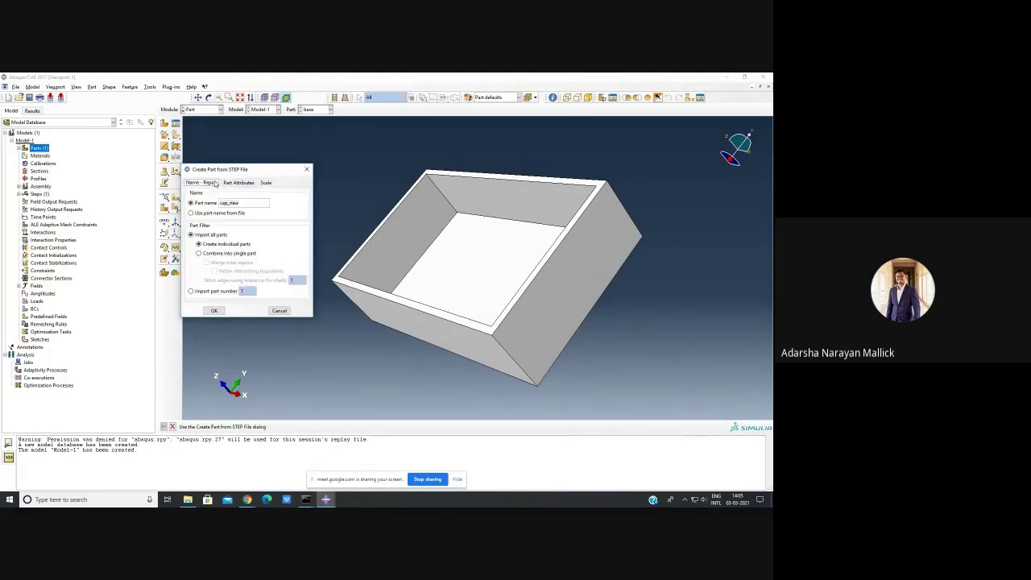
{"action": "left_click", "coordinate": [214, 311]}
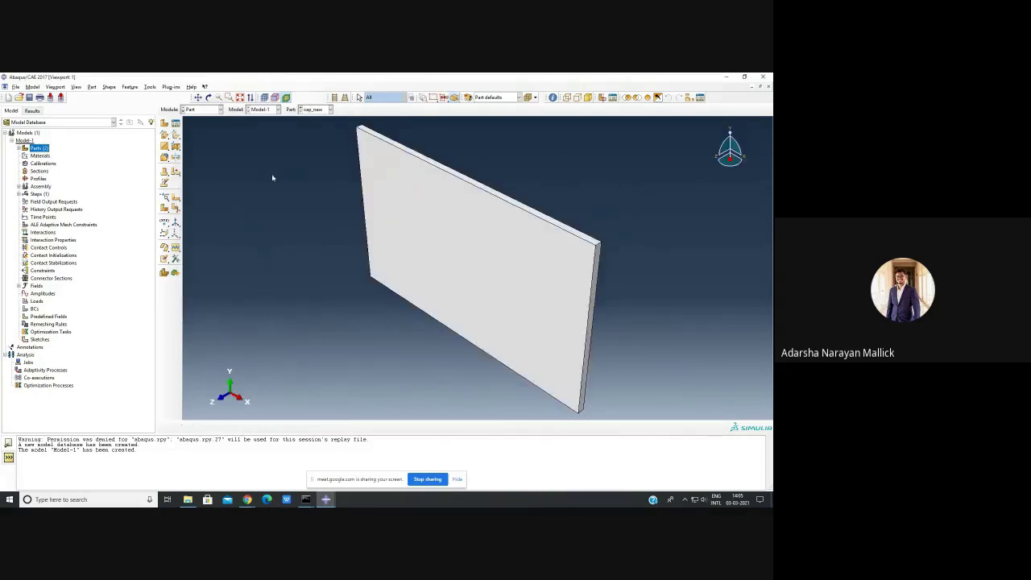
{"action": "left_click", "coordinate": [331, 110]}
{"action": "left_click", "coordinate": [315, 119]}
{"action": "left_click", "coordinate": [219, 110]}
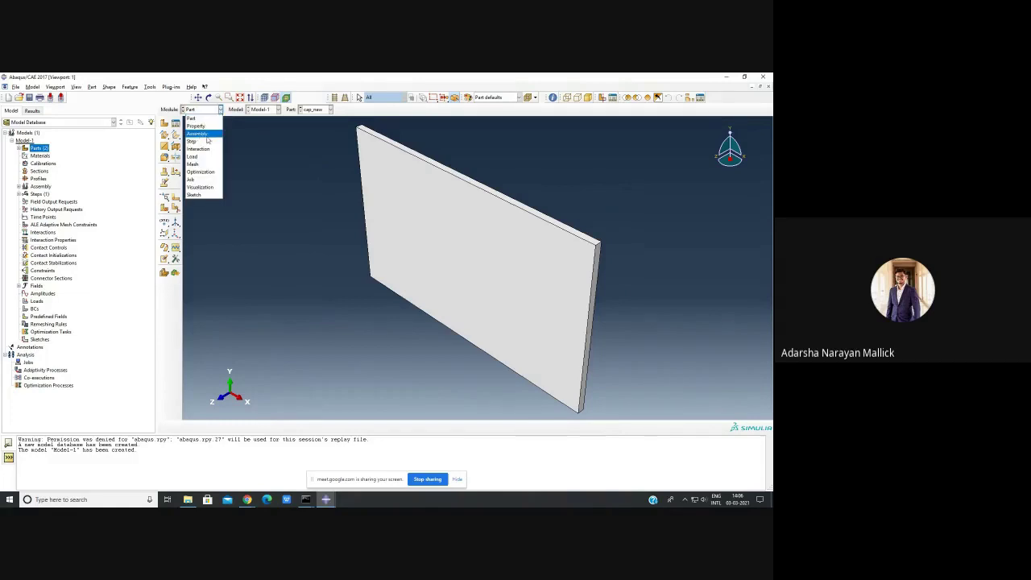
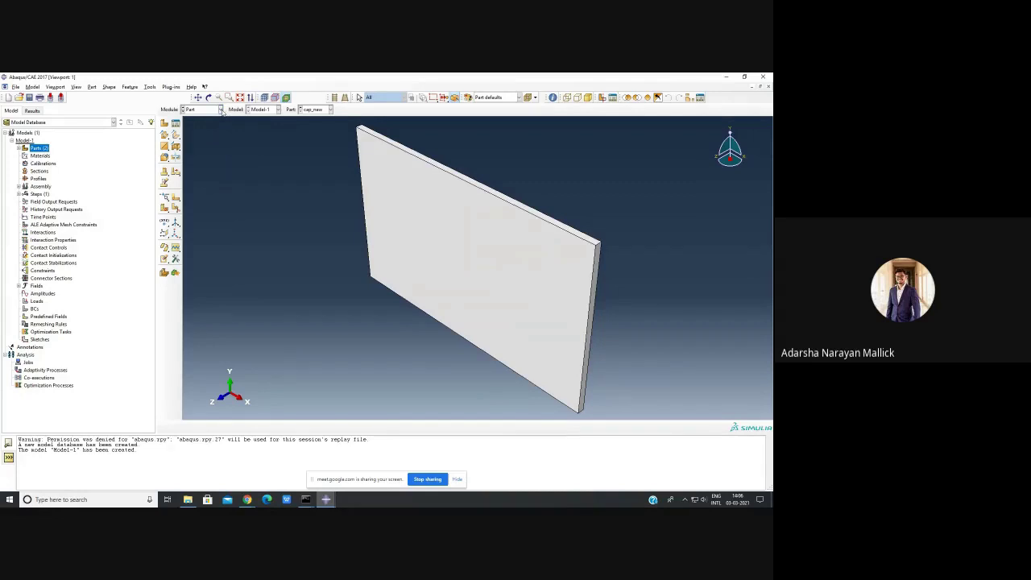
{"action": "left_click", "coordinate": [220, 110]}
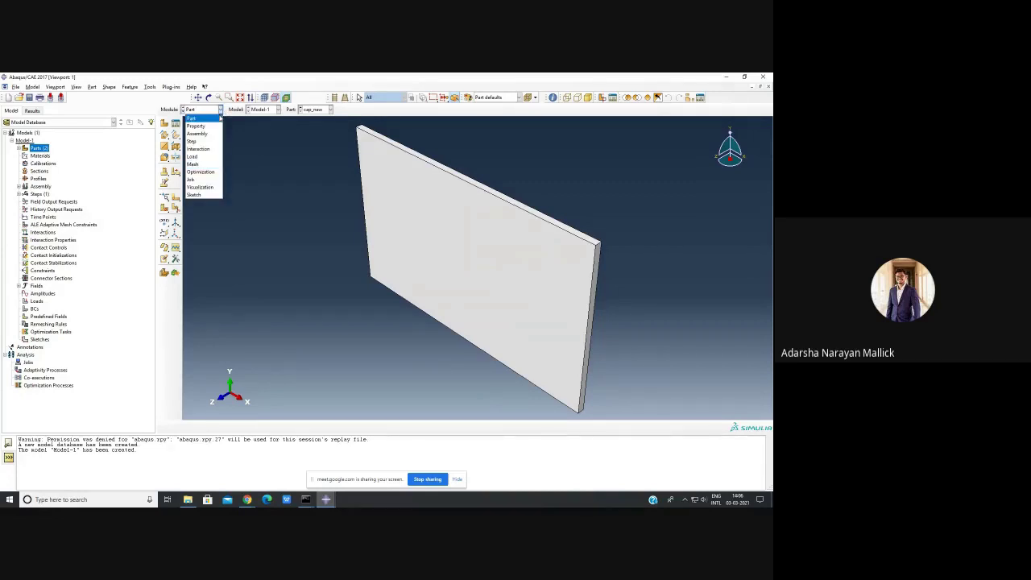
{"action": "left_click", "coordinate": [222, 113]}
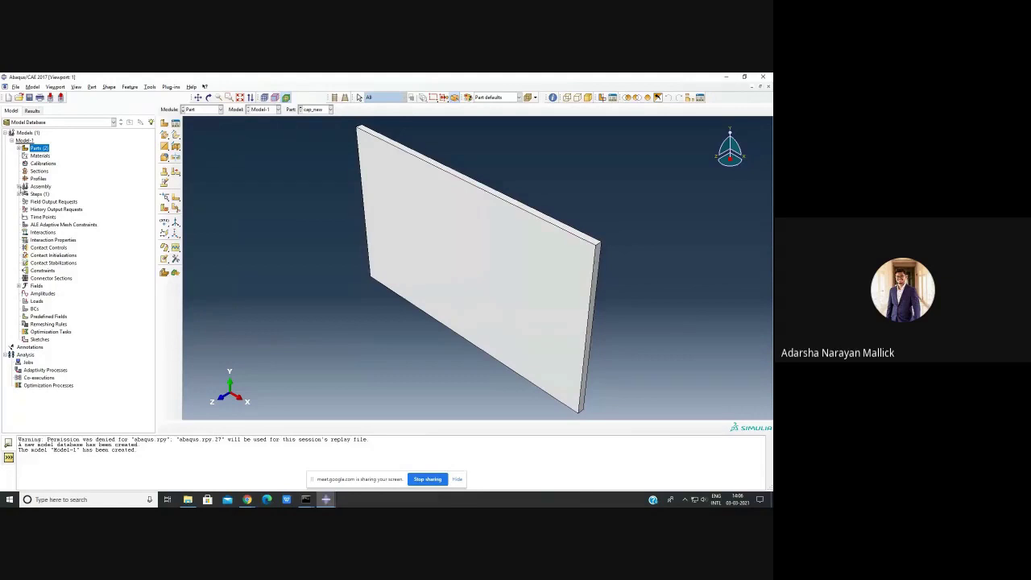
Create dependent assembly instances of the base and cap_new parts with auto-offset from other instances enabled
{"action": "left_click", "coordinate": [19, 186]}
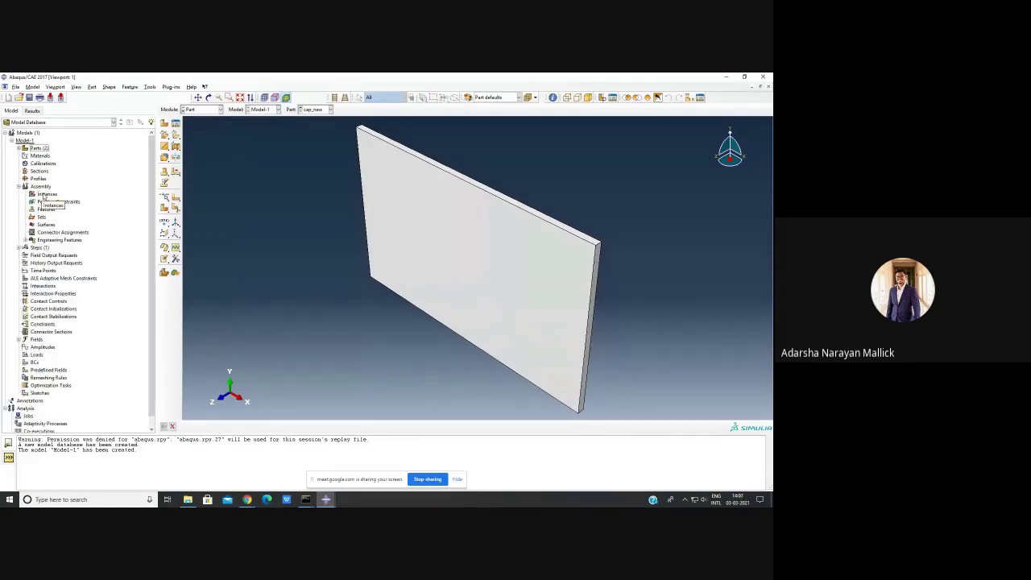
{"action": "right_click", "coordinate": [44, 196]}
{"action": "left_click", "coordinate": [52, 206]}
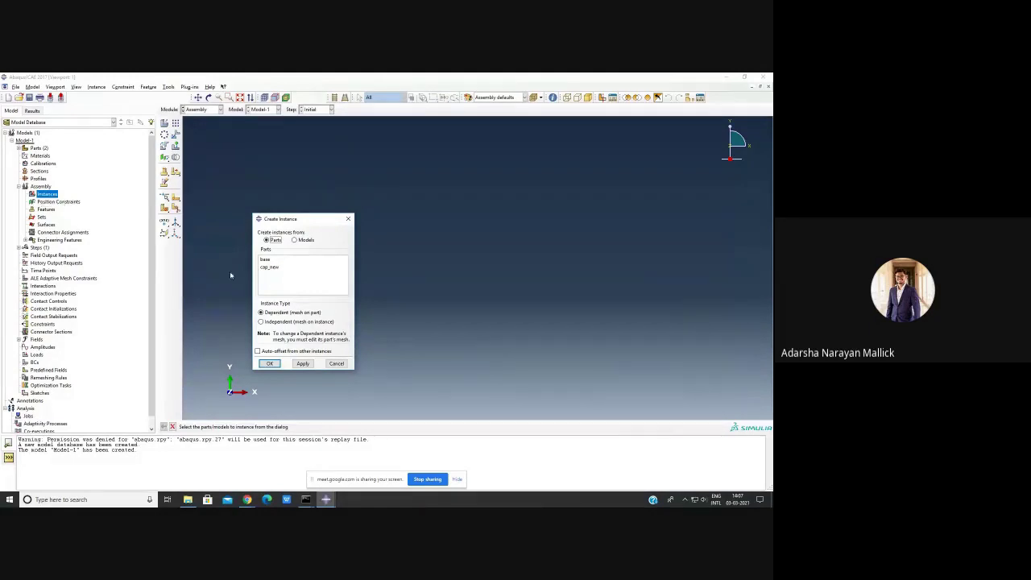
{"action": "left_click_drag", "start_coordinate": [270, 259], "coordinate": [269, 268]}
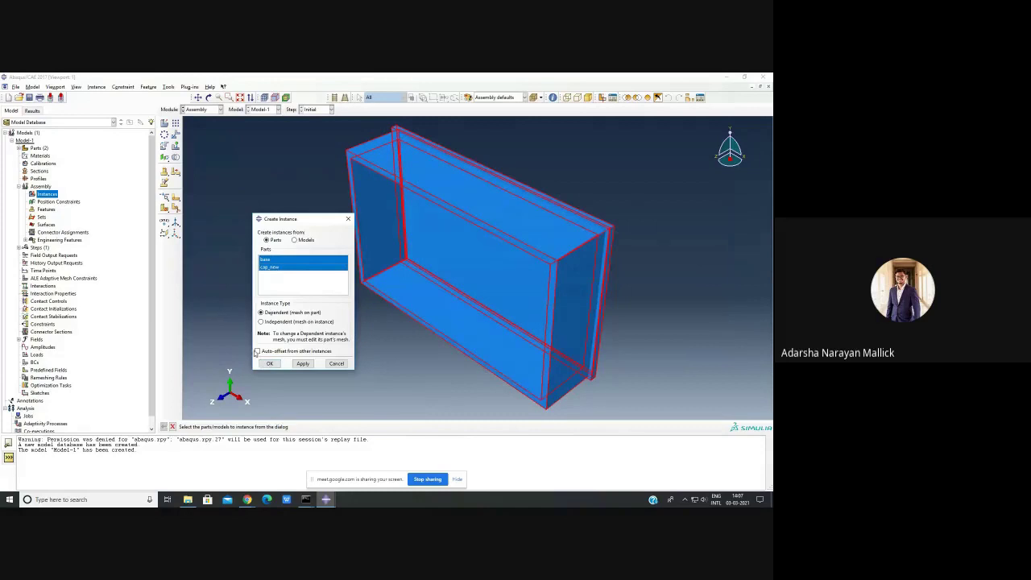
{"action": "left_click", "coordinate": [258, 351]}
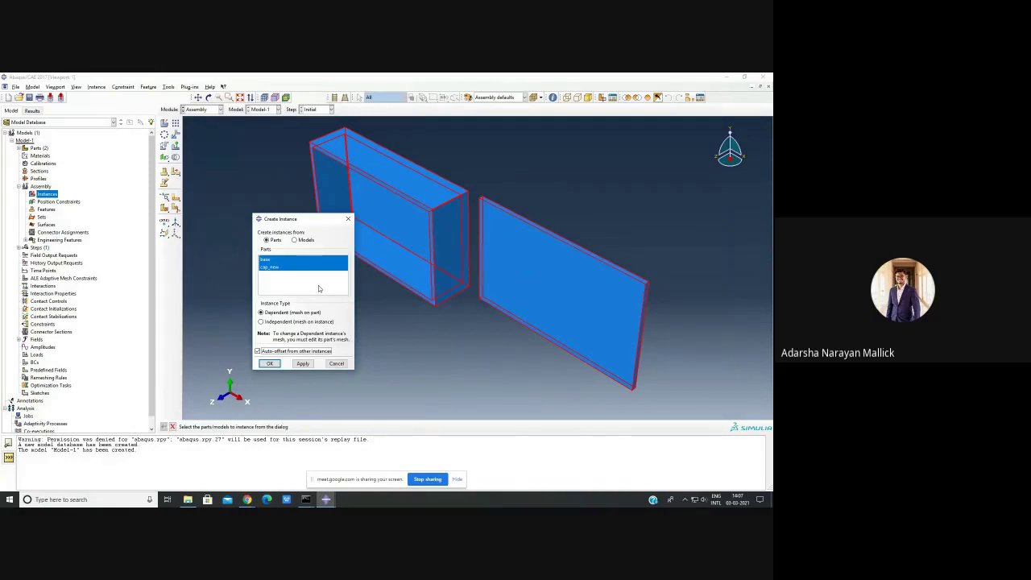
{"action": "left_click", "coordinate": [270, 363]}
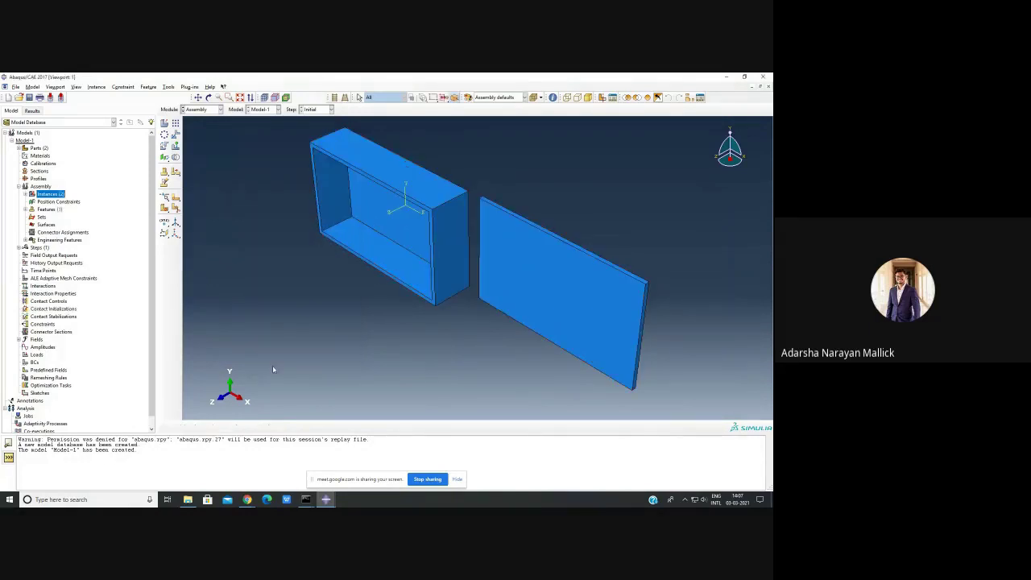
Start a Face to Face position constraint and choose the base's open rim face as the movable instance's face
{"action": "left_click", "coordinate": [208, 97]}
{"action": "left_click_drag", "start_coordinate": [475, 266], "coordinate": [416, 281]}
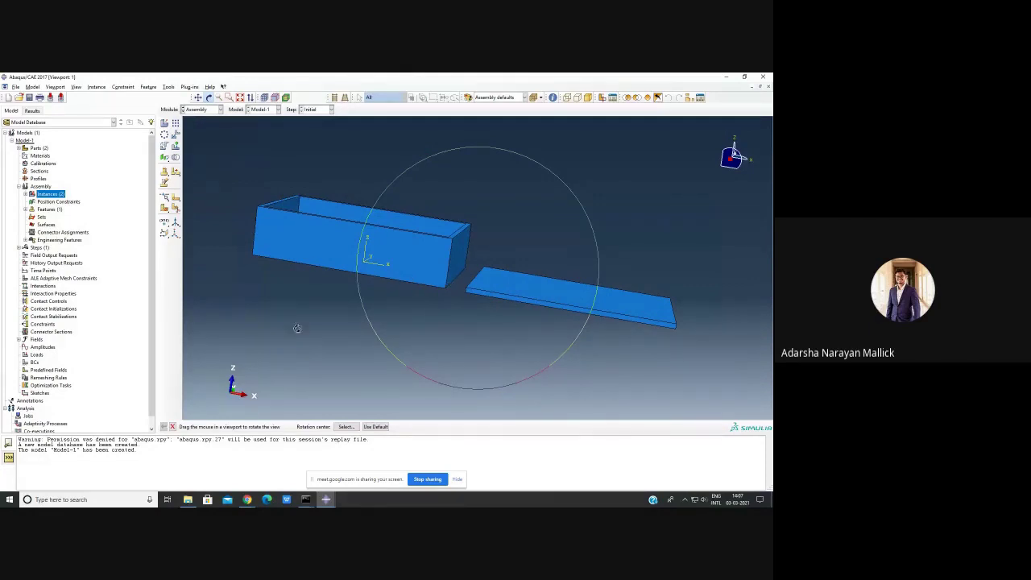
{"action": "key", "text": "Escape"}
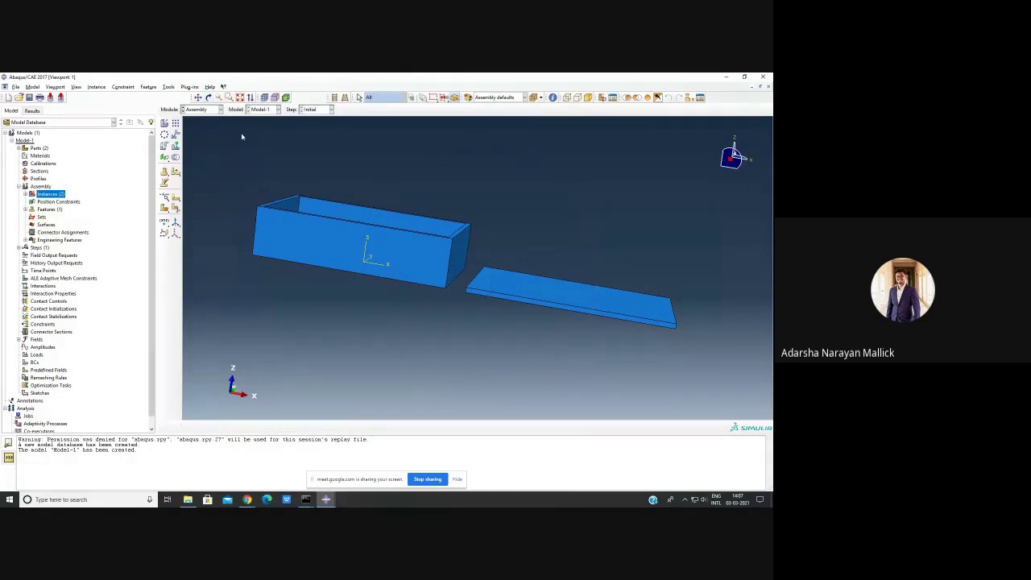
{"action": "left_click", "coordinate": [209, 97]}
{"action": "mouse_move", "coordinate": [479, 285]}
{"action": "left_mouse_down"}
{"action": "mouse_move", "coordinate": [433, 285]}
{"action": "mouse_move", "coordinate": [431, 318]}
{"action": "mouse_move", "coordinate": [429, 293]}
{"action": "mouse_move", "coordinate": [461, 316]}
{"action": "mouse_move", "coordinate": [490, 311]}
{"action": "mouse_move", "coordinate": [486, 295]}
{"action": "left_mouse_up"}
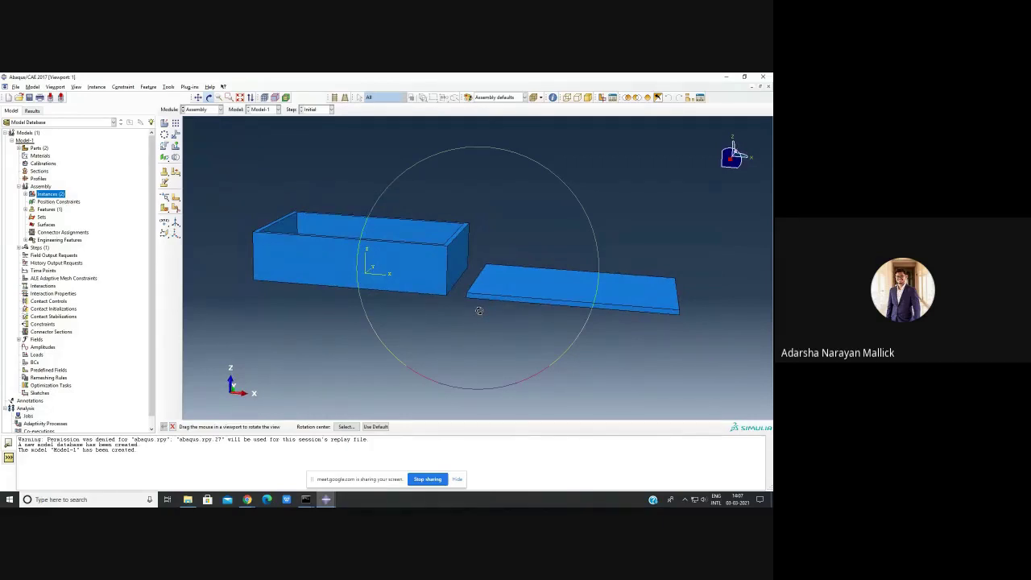
{"action": "left_click_drag", "start_coordinate": [443, 338], "coordinate": [420, 327]}
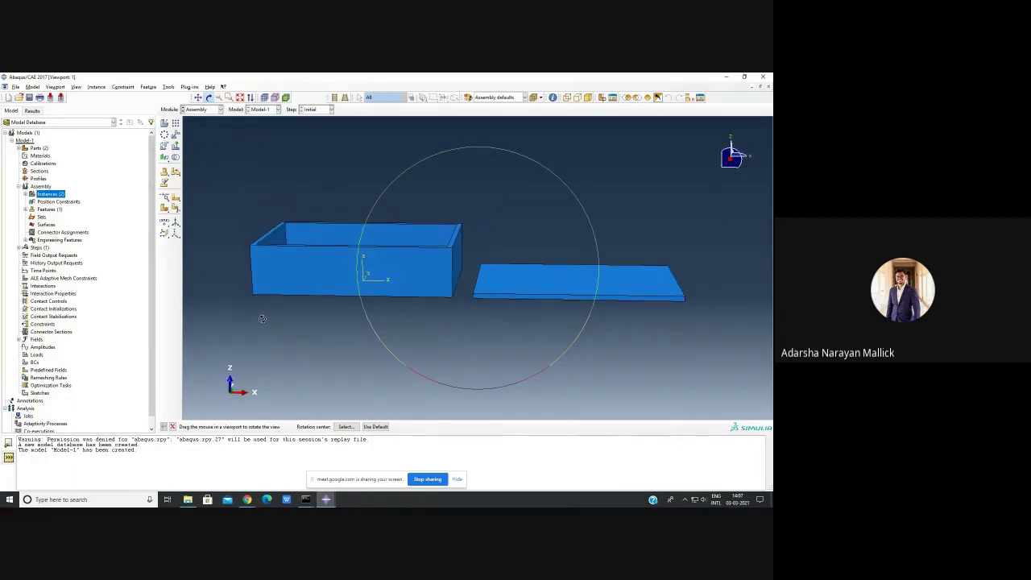
{"action": "key", "text": "Escape"}
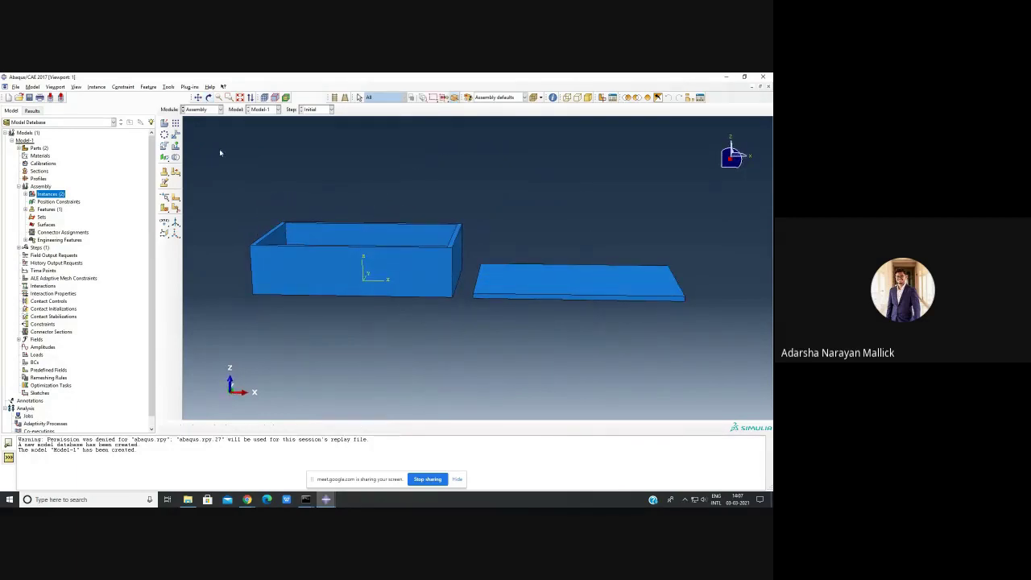
{"action": "left_click", "coordinate": [163, 160]}
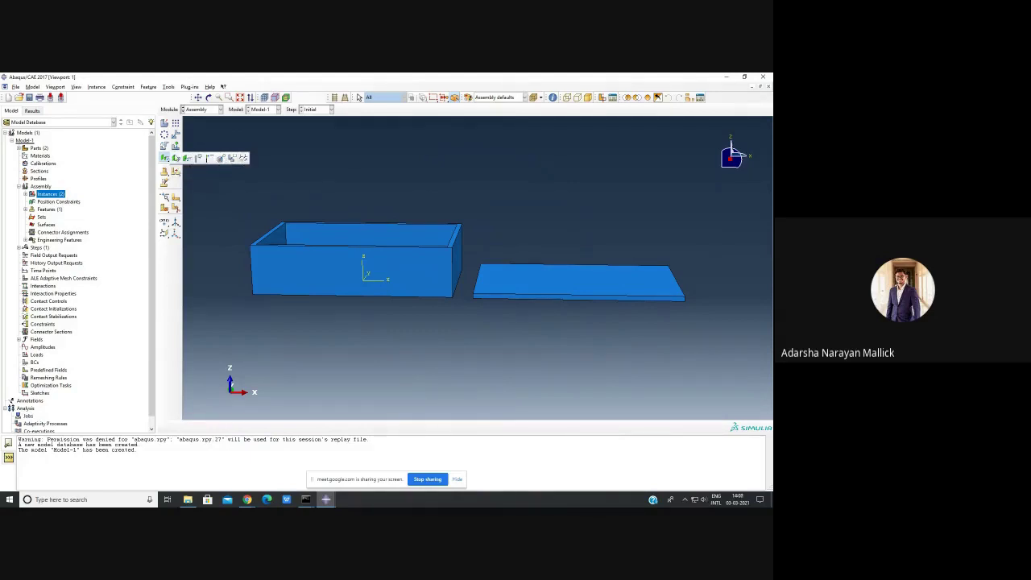
{"action": "left_click", "coordinate": [187, 159]}
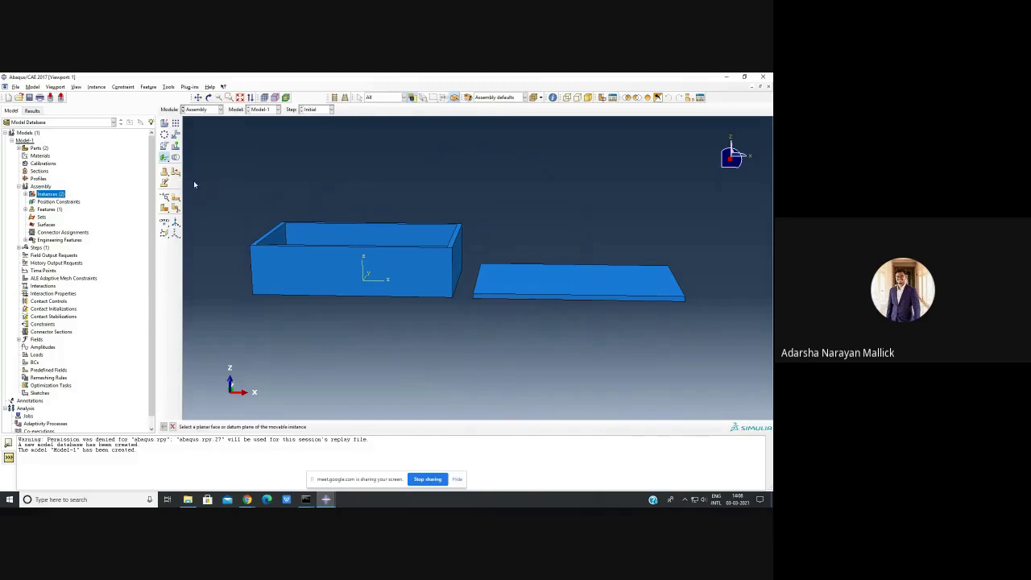
{"action": "left_click", "coordinate": [208, 97]}
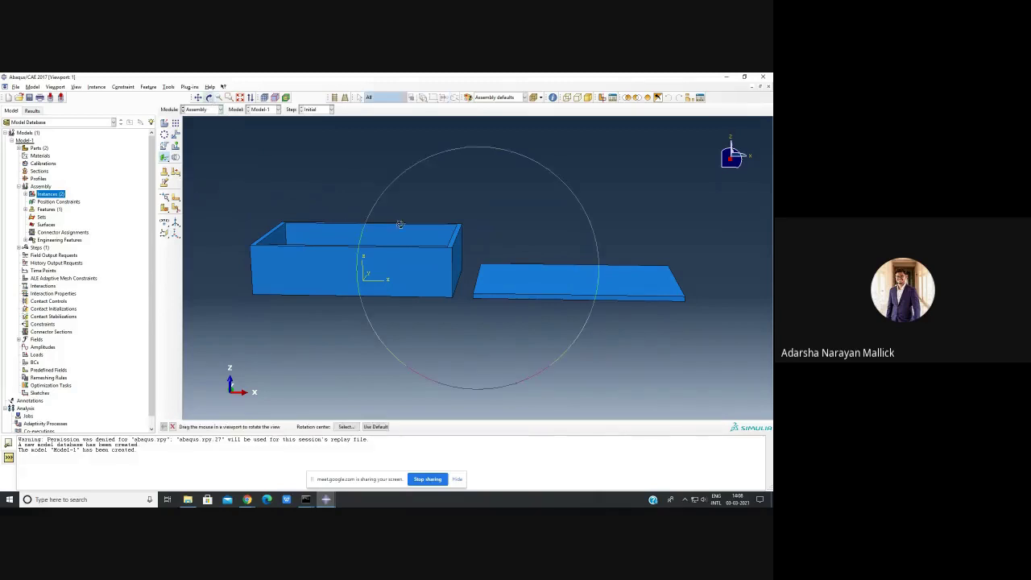
{"action": "left_click_drag", "start_coordinate": [400, 225], "coordinate": [414, 267]}
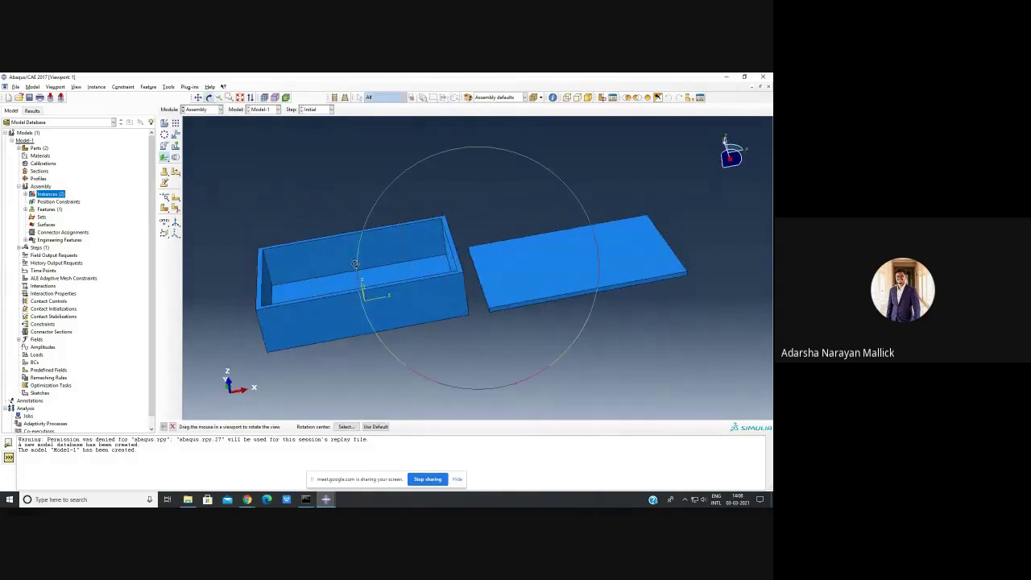
{"action": "middle_click", "coordinate": [333, 253]}
{"action": "left_click", "coordinate": [330, 238]}
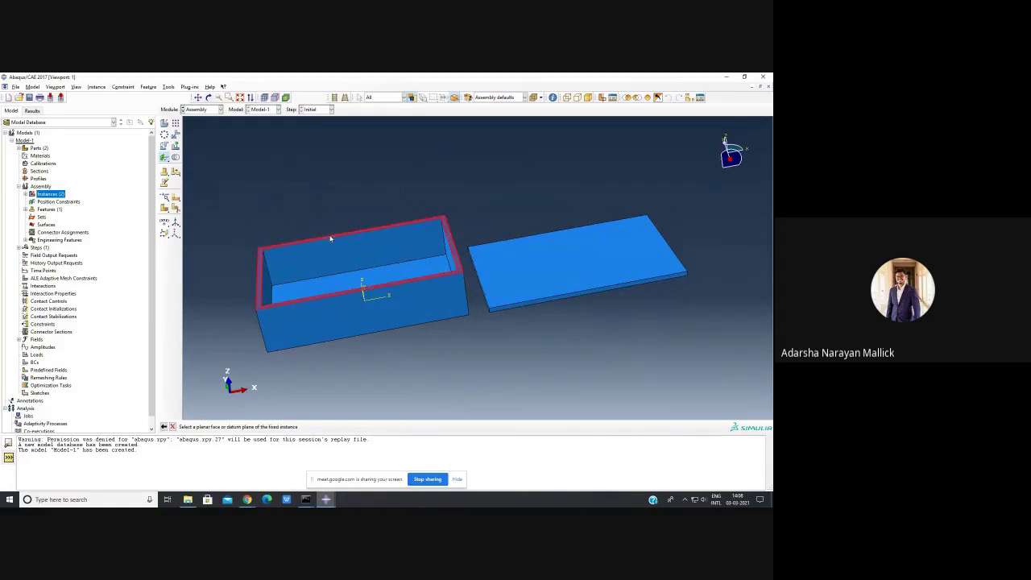
Choose the cap's underside as the fixed face, flip the direction arrow and accept the default distance to complete the constraint
{"action": "left_click", "coordinate": [209, 98]}
{"action": "left_click_drag", "start_coordinate": [647, 370], "coordinate": [501, 282]}
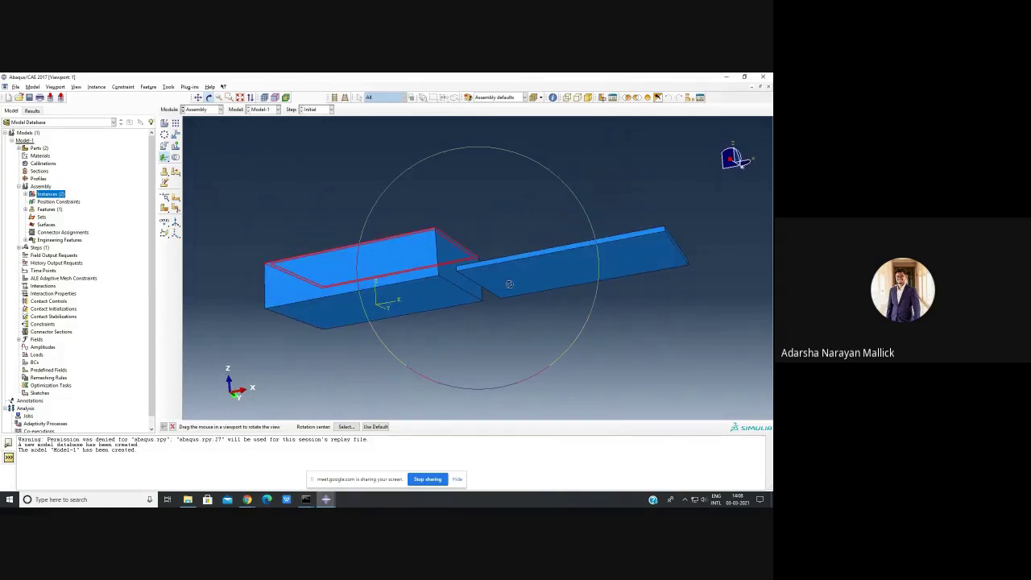
{"action": "key", "text": "Escape"}
{"action": "left_click", "coordinate": [520, 285]}
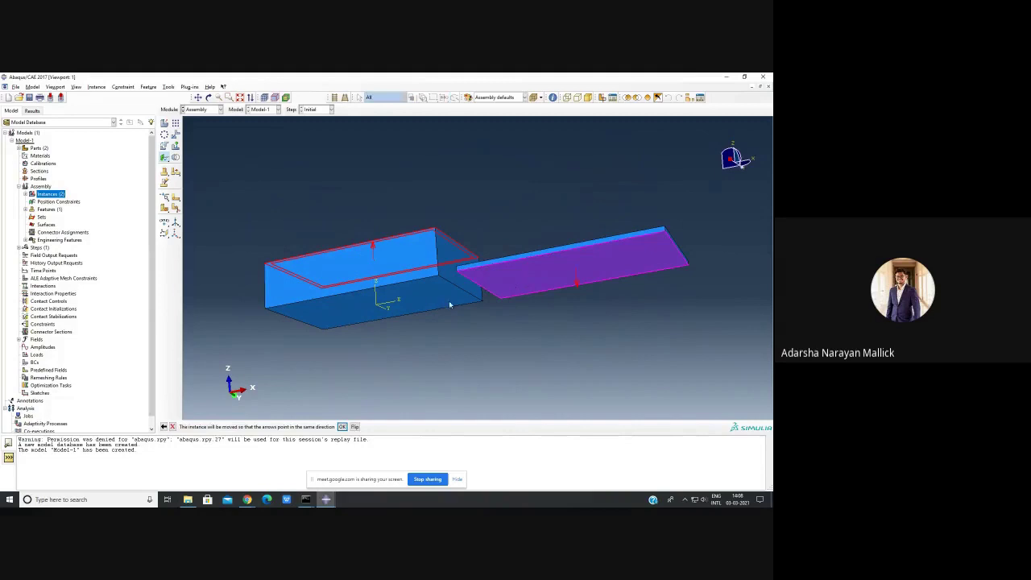
{"action": "left_click", "coordinate": [207, 97]}
{"action": "left_click_drag", "start_coordinate": [474, 261], "coordinate": [509, 297]}
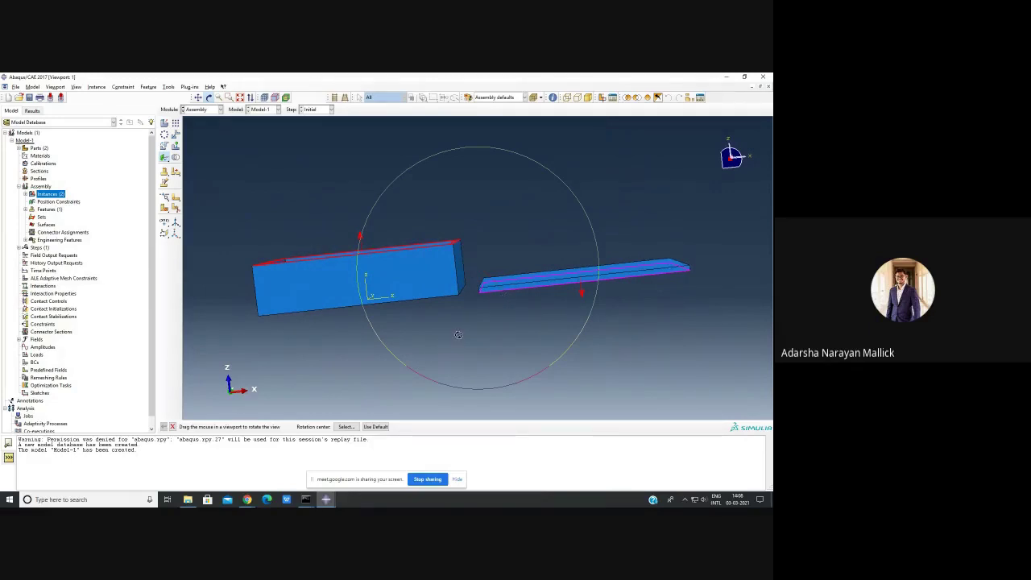
{"action": "key", "text": "Escape"}
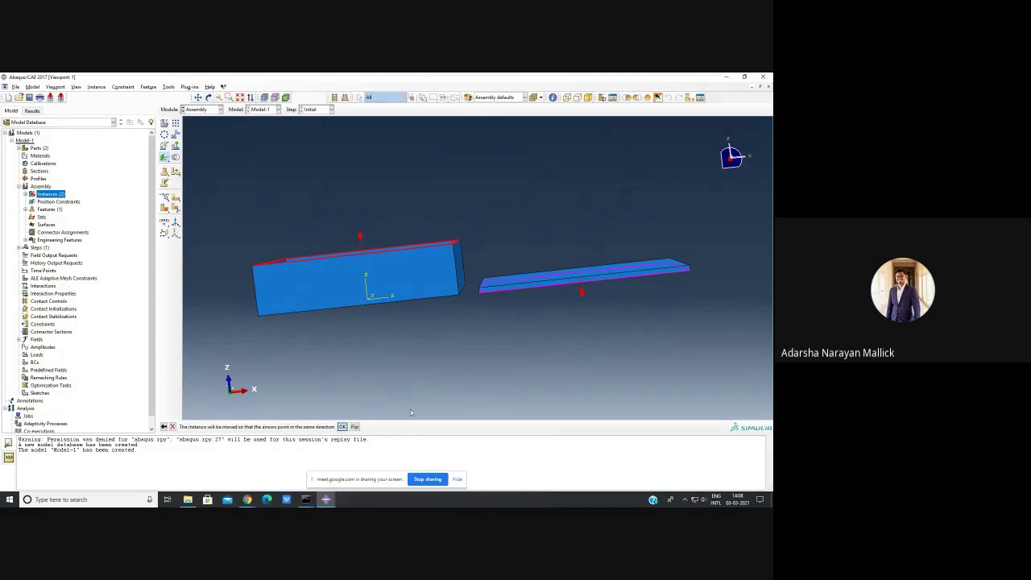
{"action": "left_click", "coordinate": [356, 426]}
{"action": "left_click", "coordinate": [342, 427]}
{"action": "key", "text": "Return"}
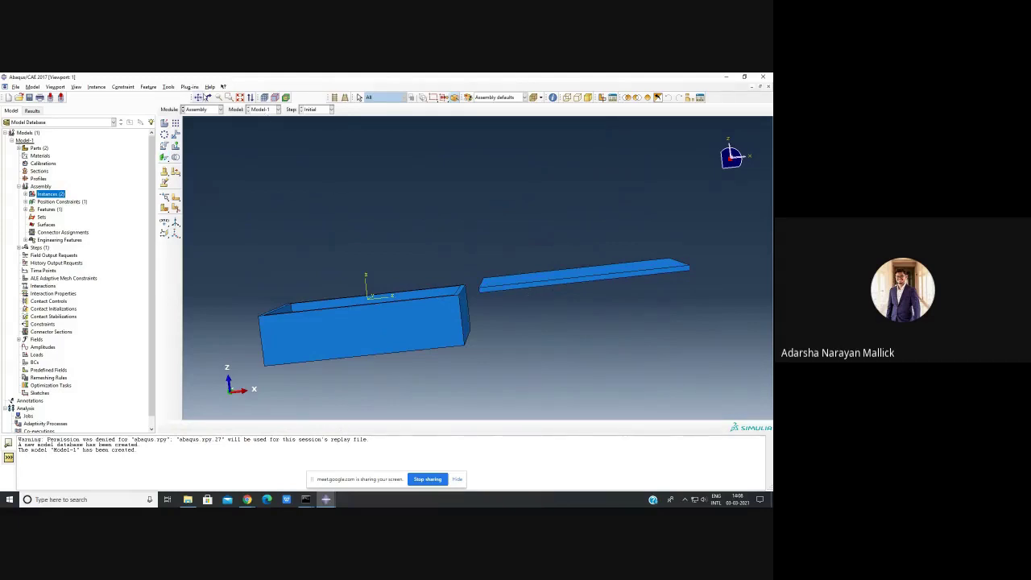
Add a Face to Face constraint aligning the base's +X end face with the cap's +X end face, keeping the direction and default distance
{"action": "left_click", "coordinate": [209, 97]}
{"action": "left_click_drag", "start_coordinate": [614, 403], "coordinate": [561, 336]}
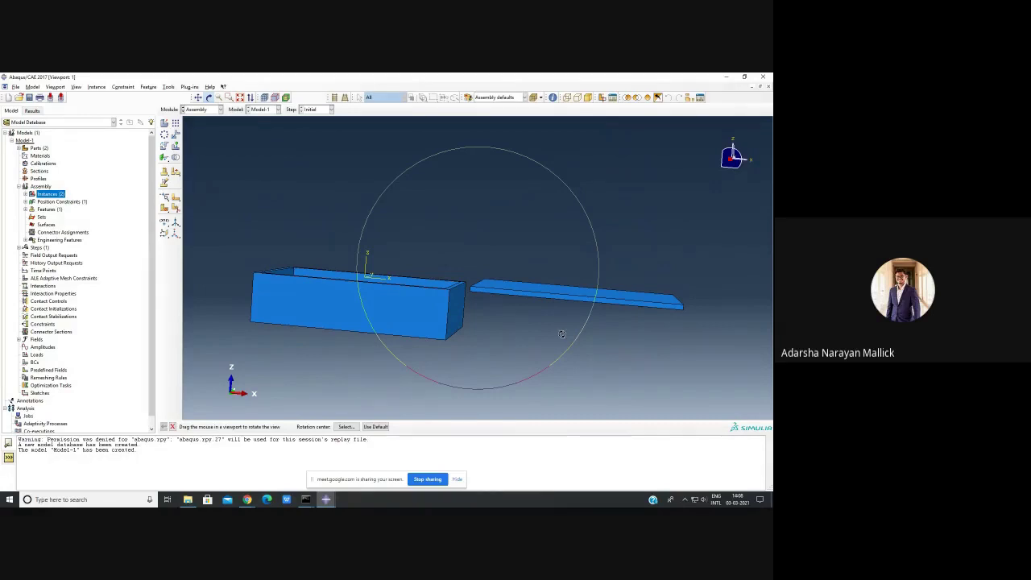
{"action": "left_click_drag", "start_coordinate": [557, 327], "coordinate": [516, 320]}
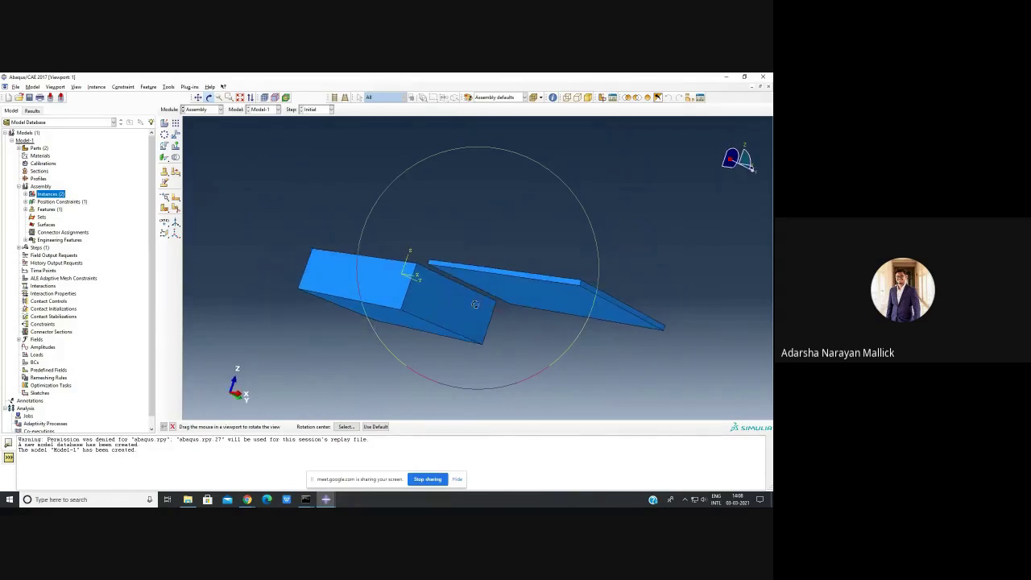
{"action": "key", "text": "Escape"}
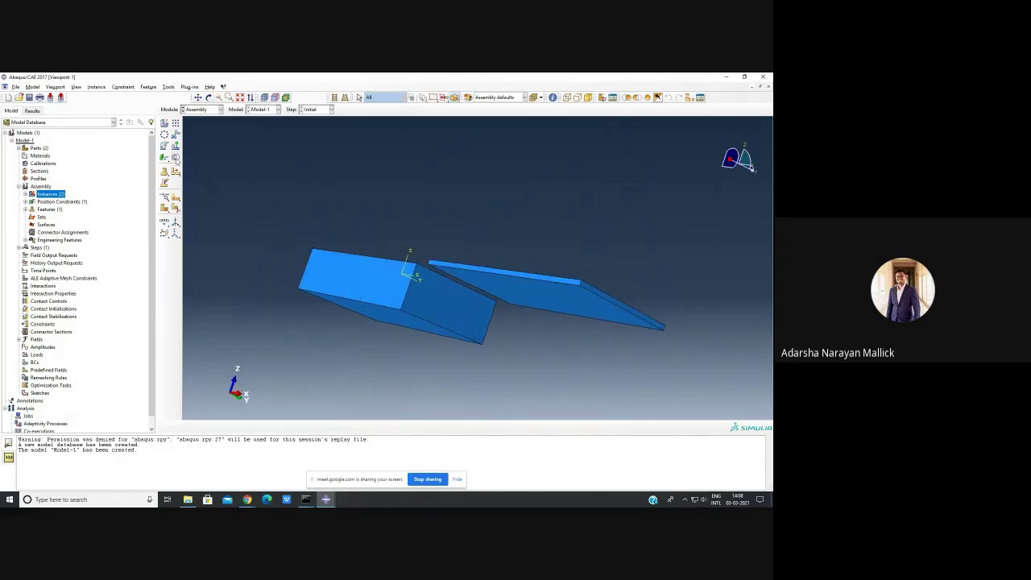
{"action": "left_click", "coordinate": [164, 157]}
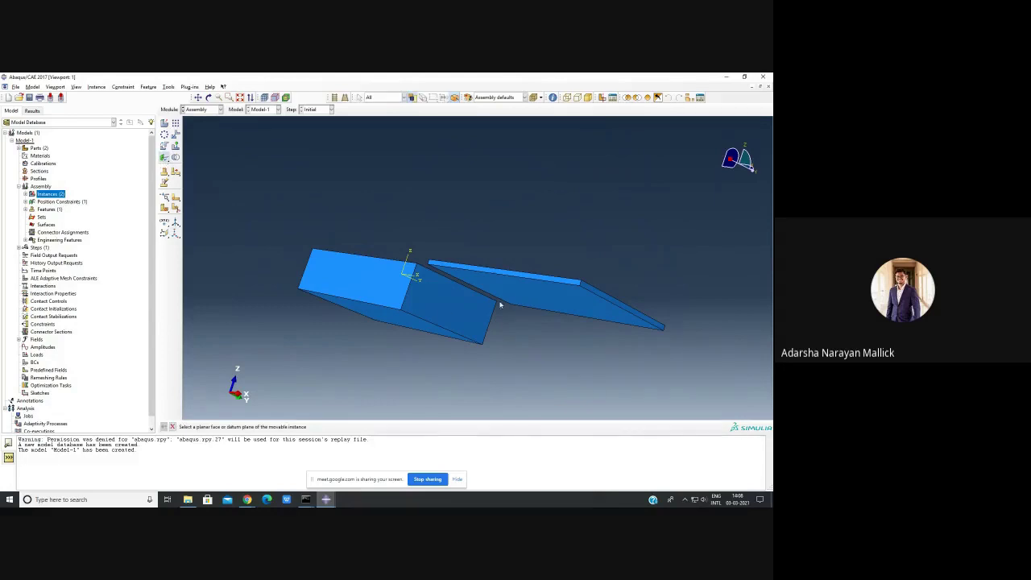
{"action": "left_click", "coordinate": [208, 96]}
{"action": "left_click_drag", "start_coordinate": [418, 241], "coordinate": [379, 243]}
{"action": "key", "text": "Escape"}
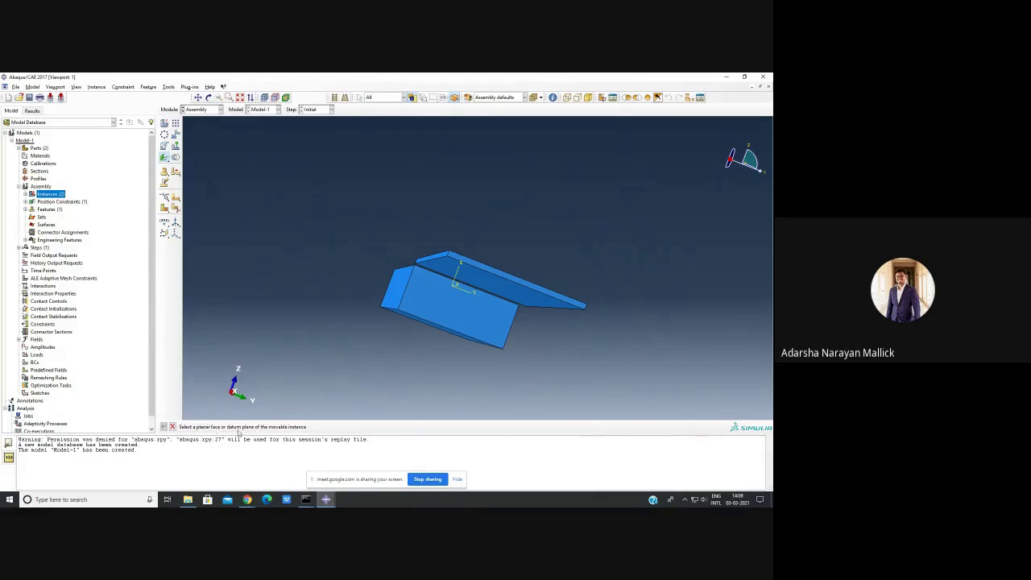
{"action": "left_click", "coordinate": [455, 318]}
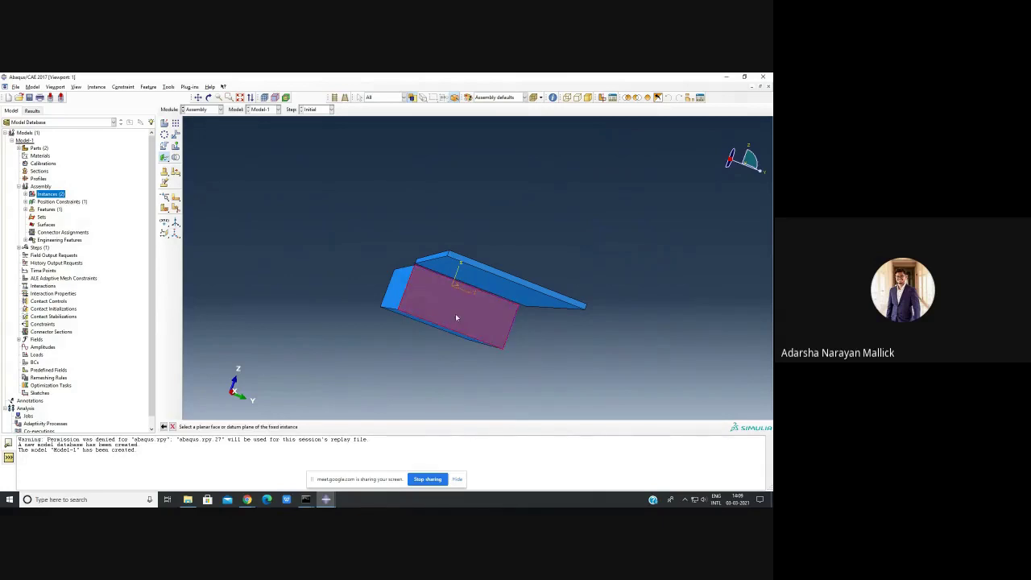
{"action": "left_click", "coordinate": [496, 271]}
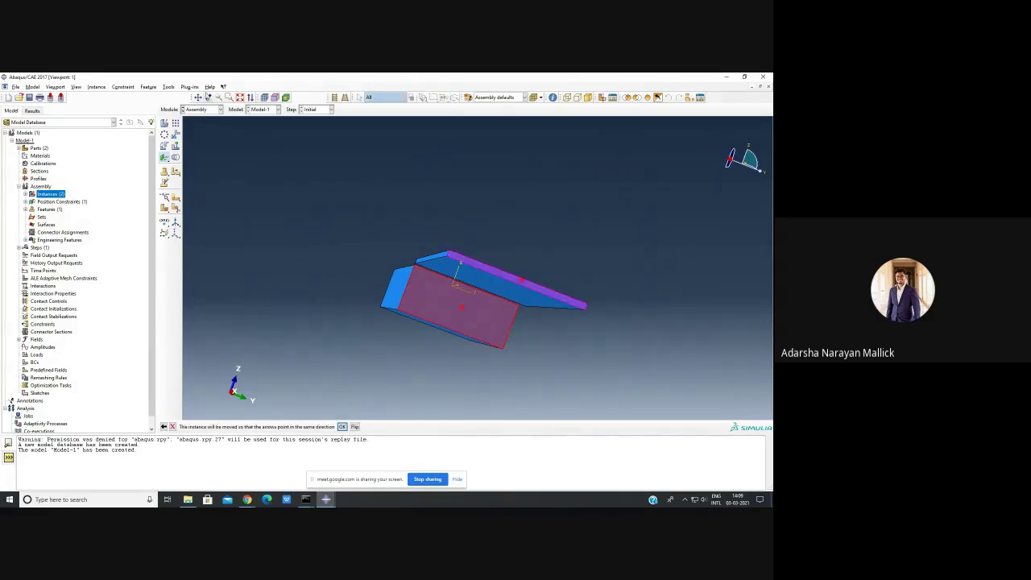
{"action": "left_click", "coordinate": [208, 96]}
{"action": "left_click_drag", "start_coordinate": [451, 266], "coordinate": [512, 286]}
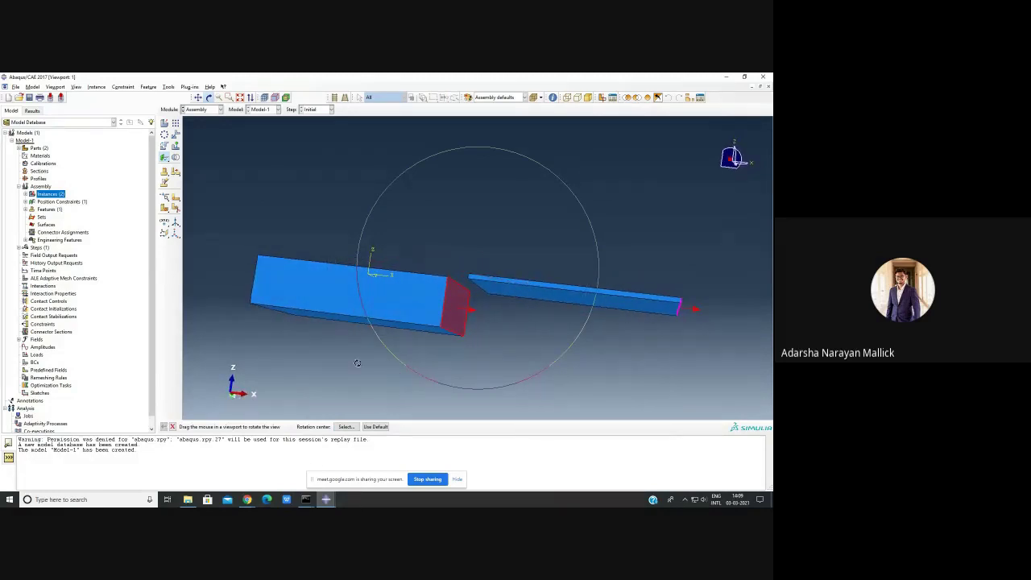
{"action": "key", "text": "Escape"}
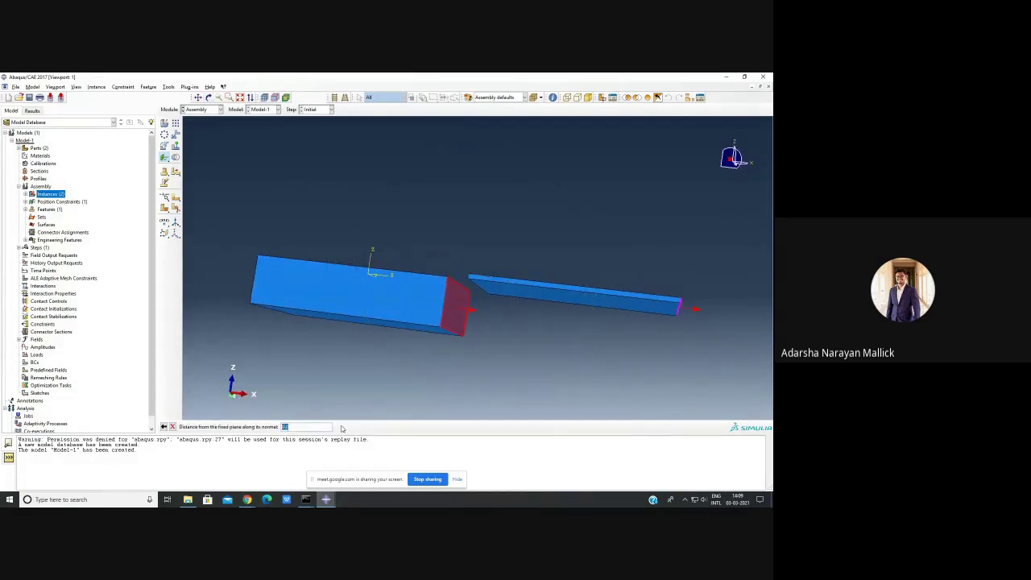
{"action": "key", "text": "Return"}
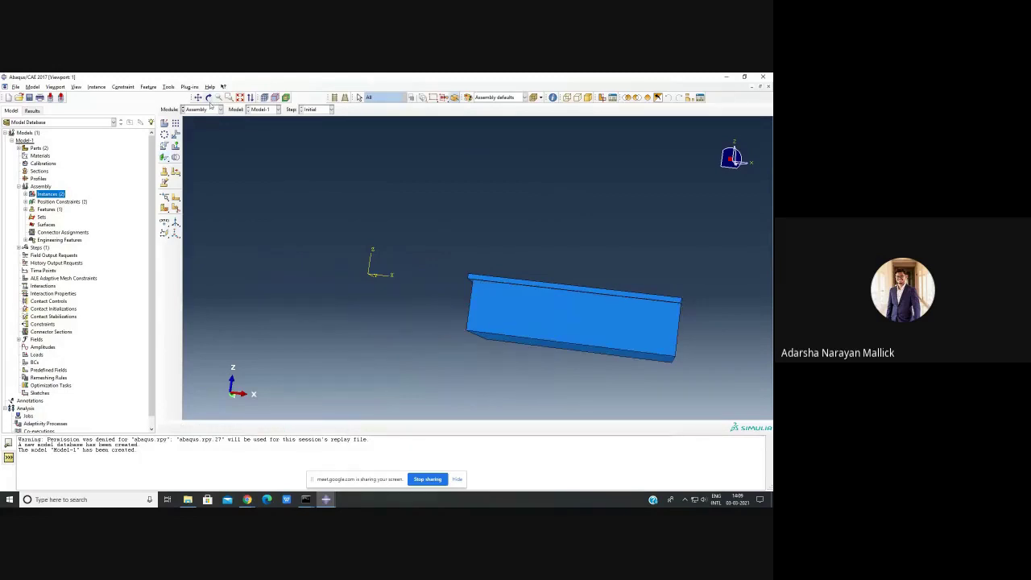
Add a Coincident Point constraint between a rim corner of the base and the matching lower corner of the cap
{"action": "left_click", "coordinate": [208, 96]}
{"action": "left_click_drag", "start_coordinate": [476, 240], "coordinate": [504, 290]}
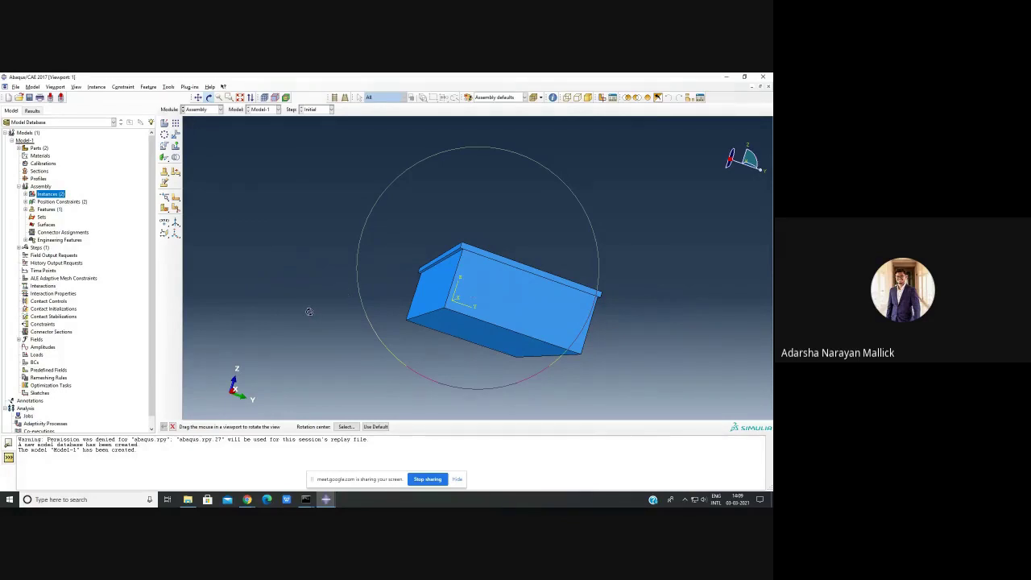
{"action": "key", "text": "Escape"}
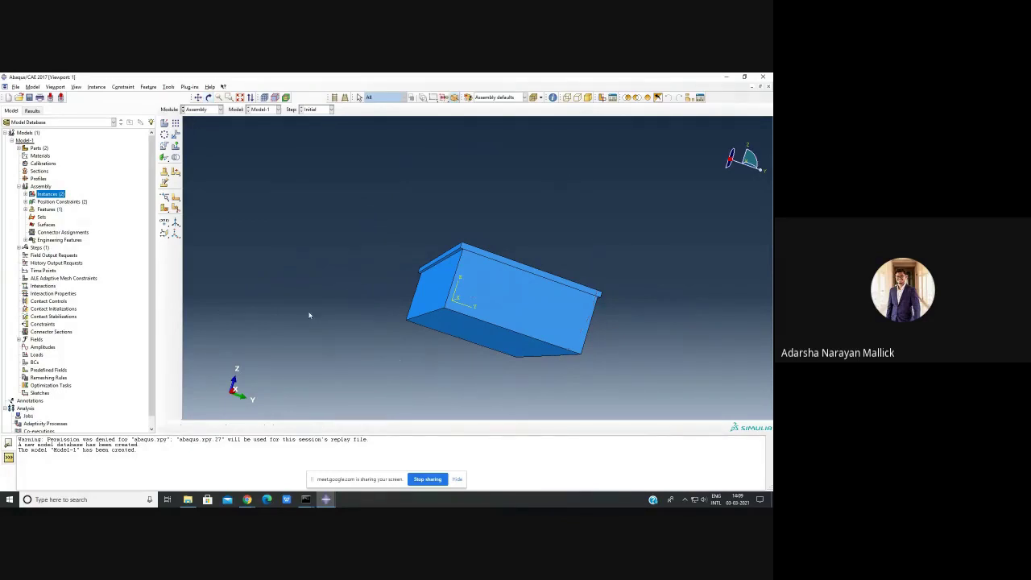
{"action": "left_click", "coordinate": [166, 160]}
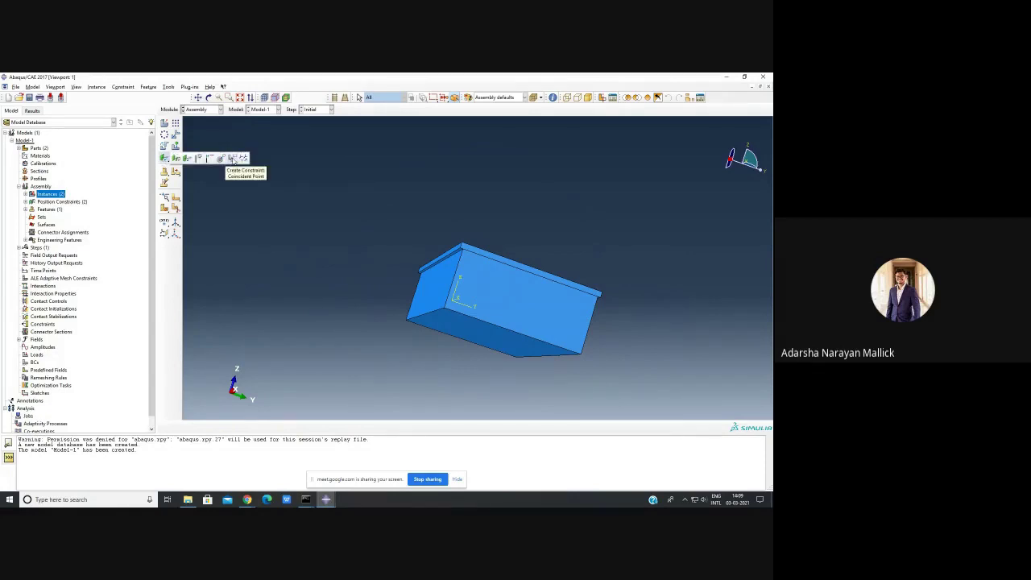
{"action": "left_click", "coordinate": [233, 160]}
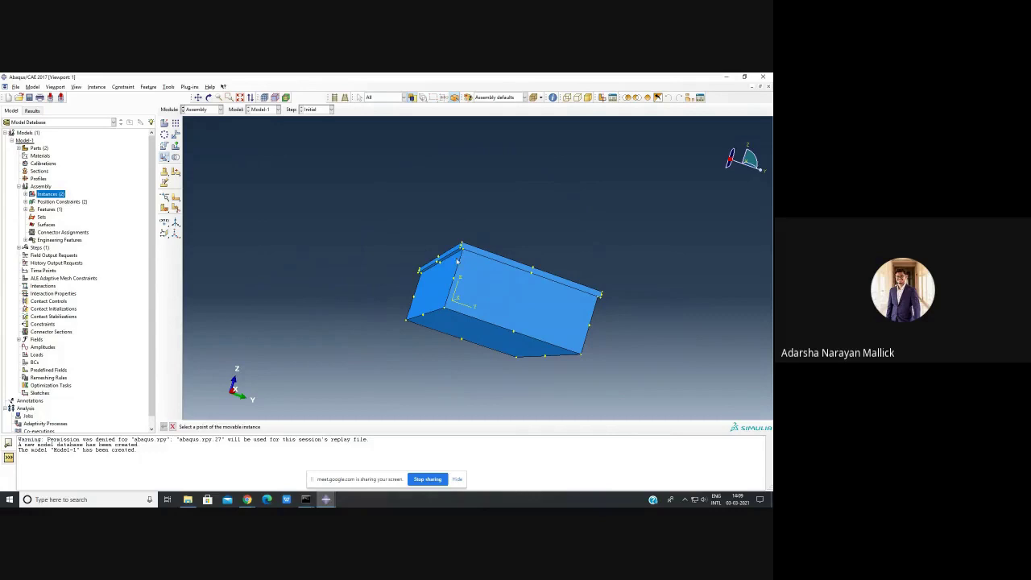
{"action": "left_click", "coordinate": [209, 97]}
{"action": "mouse_move", "coordinate": [472, 254]}
{"action": "left_mouse_down"}
{"action": "mouse_move", "coordinate": [483, 274]}
{"action": "mouse_move", "coordinate": [467, 253]}
{"action": "left_mouse_up"}
{"action": "key", "text": "Escape"}
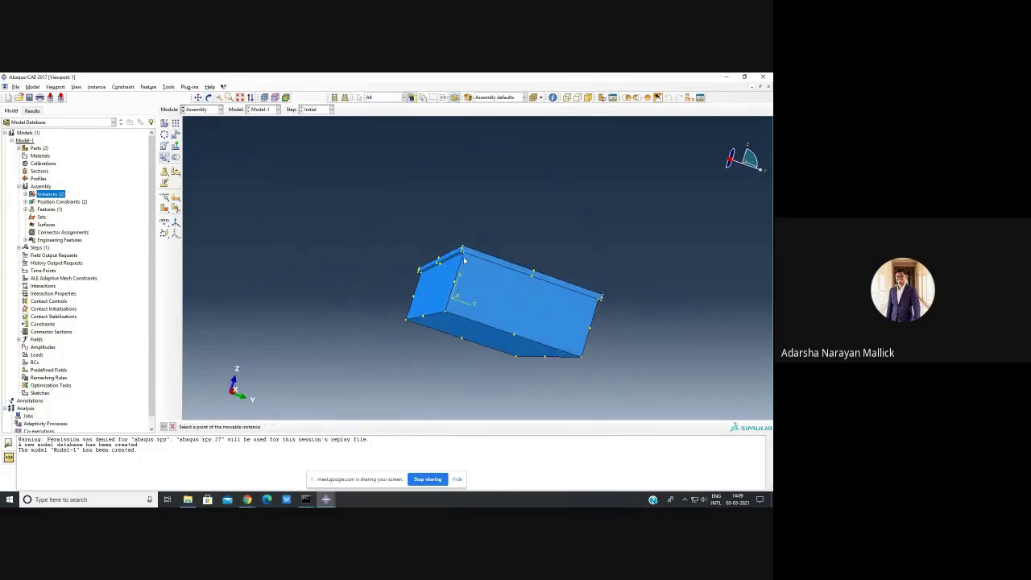
{"action": "left_click", "coordinate": [463, 255]}
{"action": "left_click", "coordinate": [463, 255]}
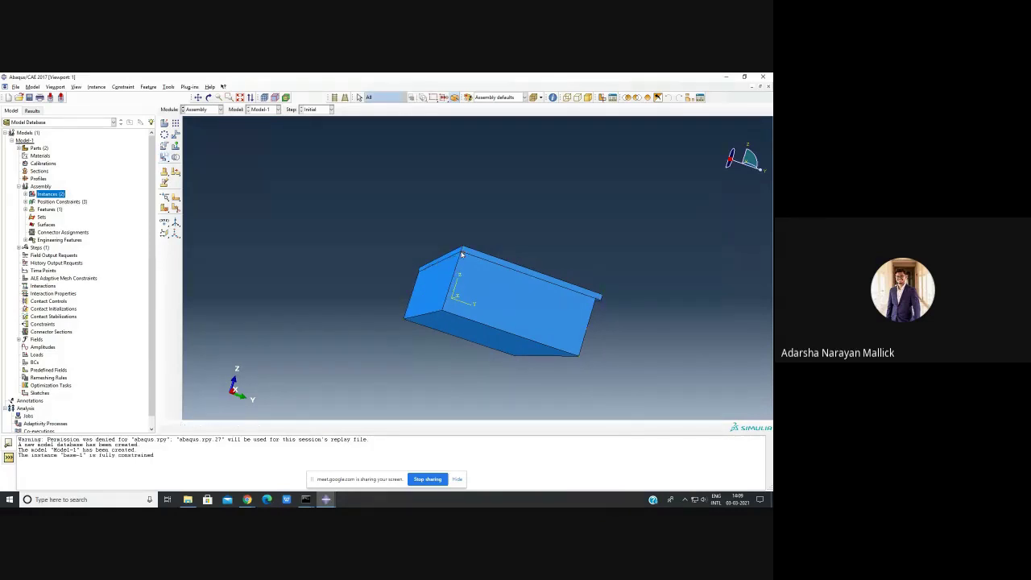
Merge the base and cap instances geometrically into a new part named Merged, retaining the intersecting boundaries
{"action": "left_click", "coordinate": [208, 97]}
{"action": "left_click_drag", "start_coordinate": [467, 266], "coordinate": [240, 308]}
{"action": "key", "text": "Escape"}
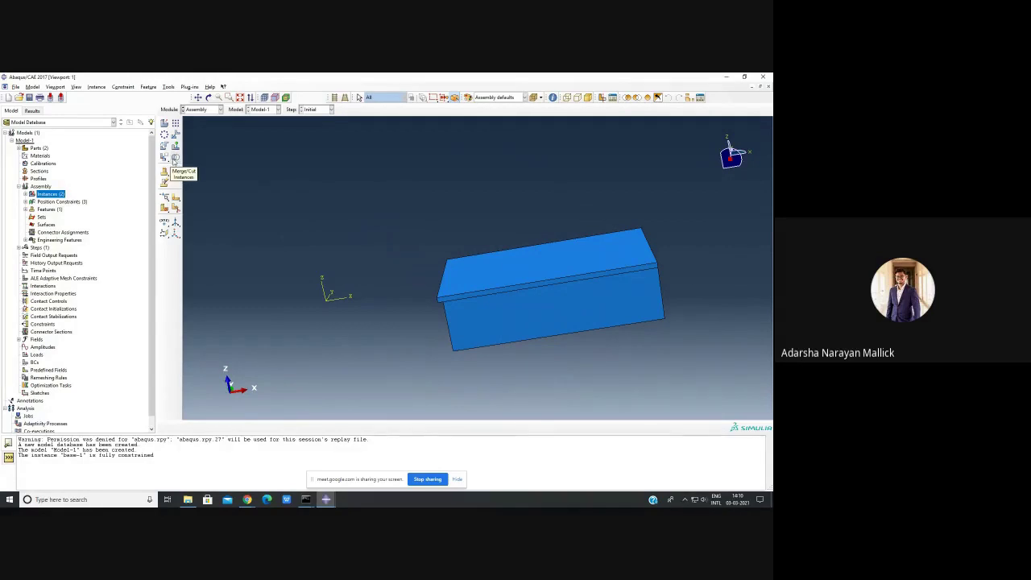
{"action": "left_click", "coordinate": [173, 160]}
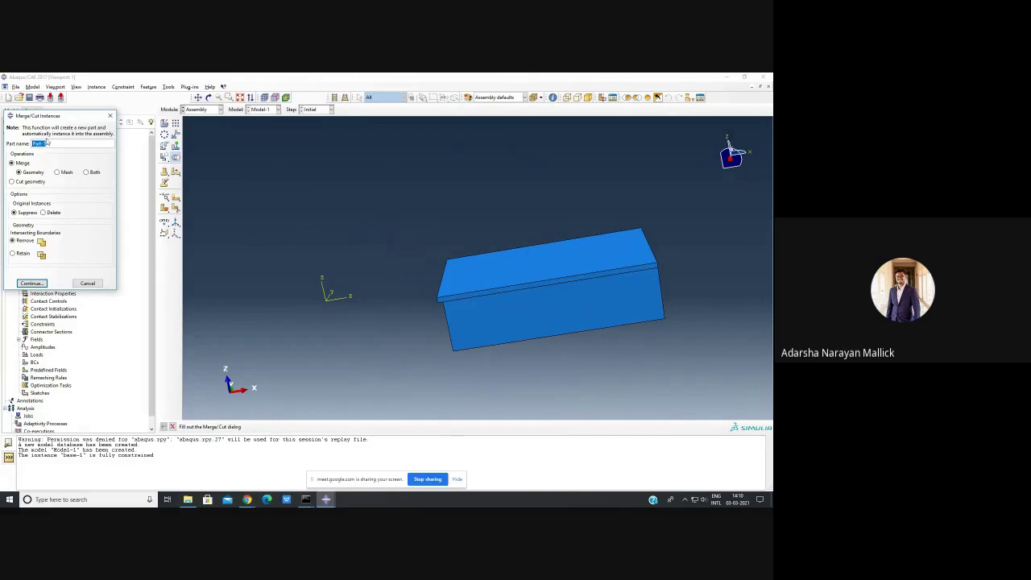
{"action": "type", "text": "Merged"}
{"action": "left_click", "coordinate": [18, 252]}
{"action": "left_click", "coordinate": [32, 284]}
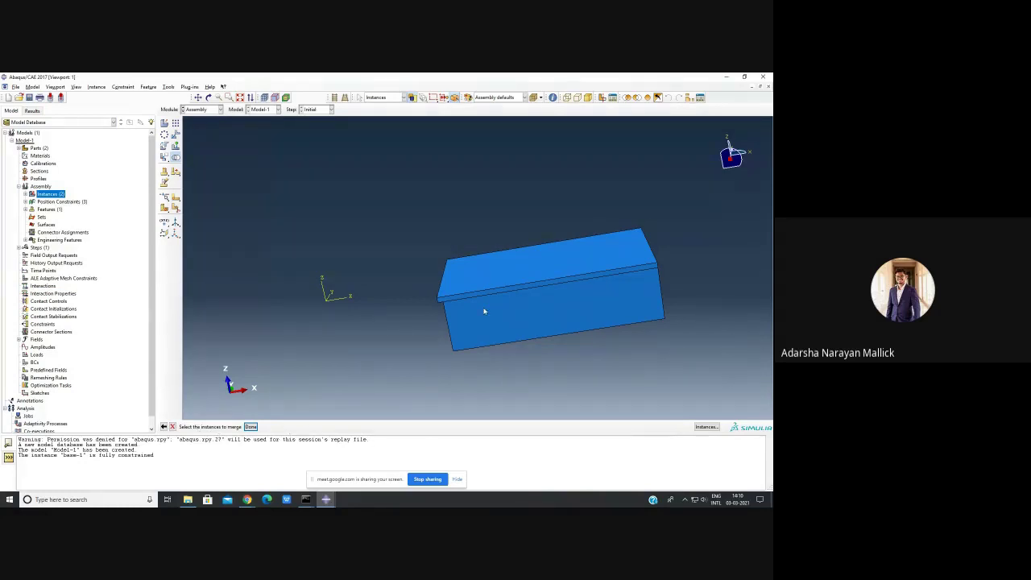
{"action": "left_click_drag", "start_coordinate": [397, 203], "coordinate": [682, 364]}
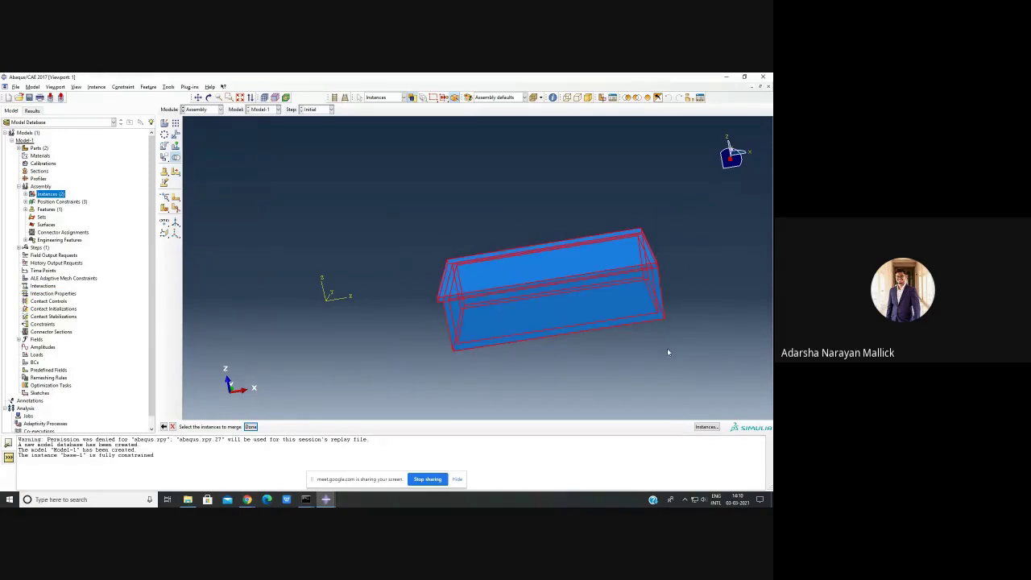
{"action": "left_click", "coordinate": [250, 426]}
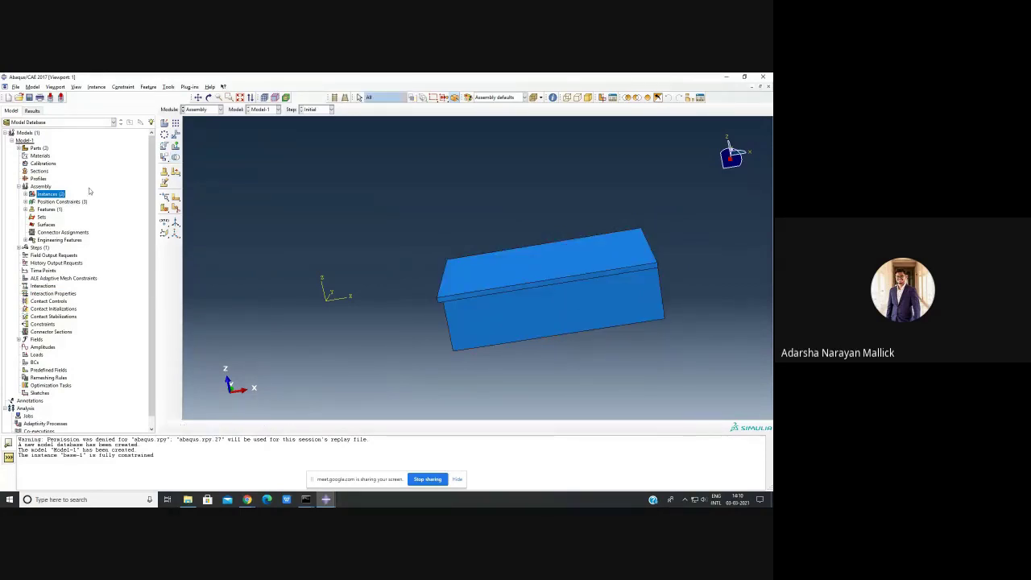
Examine the merged box from another angle and review the model's parts, assembly instances and position constraints
{"action": "left_click", "coordinate": [207, 97]}
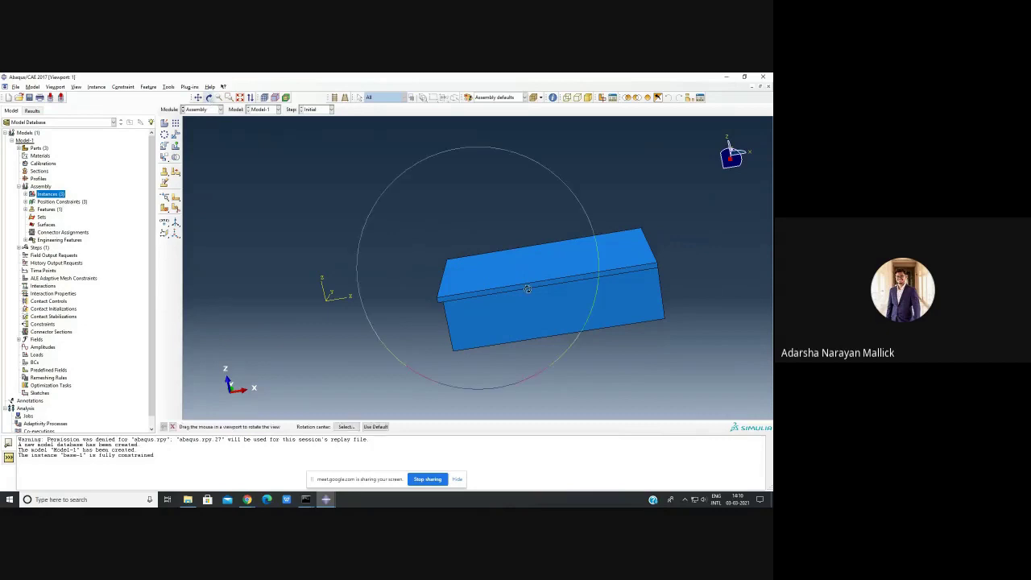
{"action": "left_click_drag", "start_coordinate": [529, 287], "coordinate": [484, 299]}
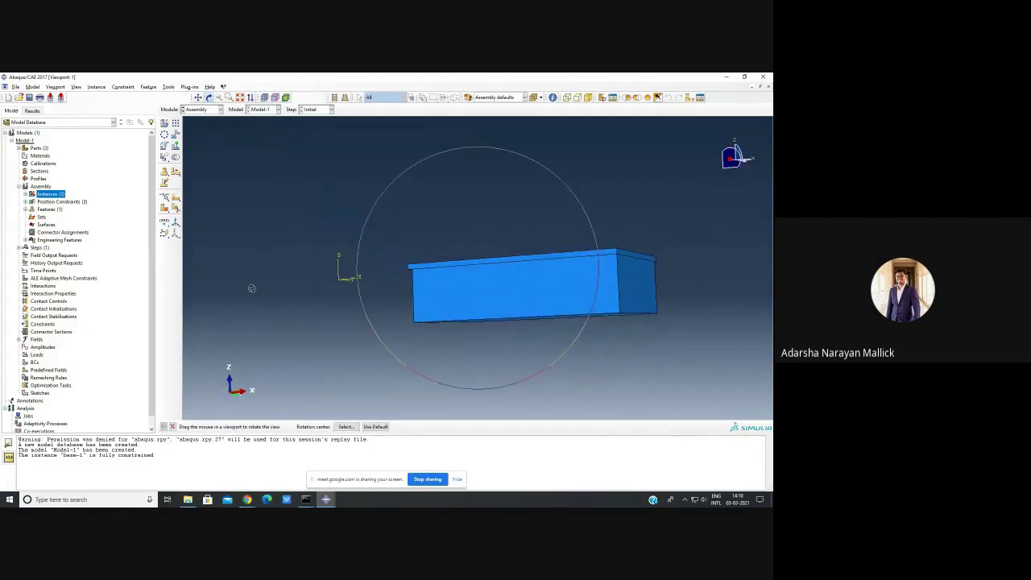
{"action": "key", "text": "Escape"}
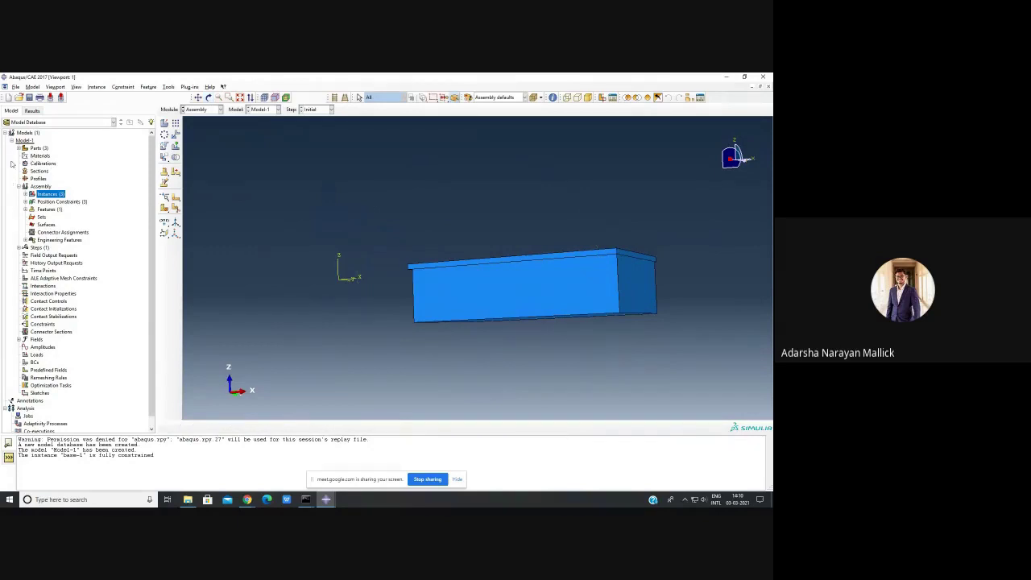
{"action": "left_click", "coordinate": [20, 148]}
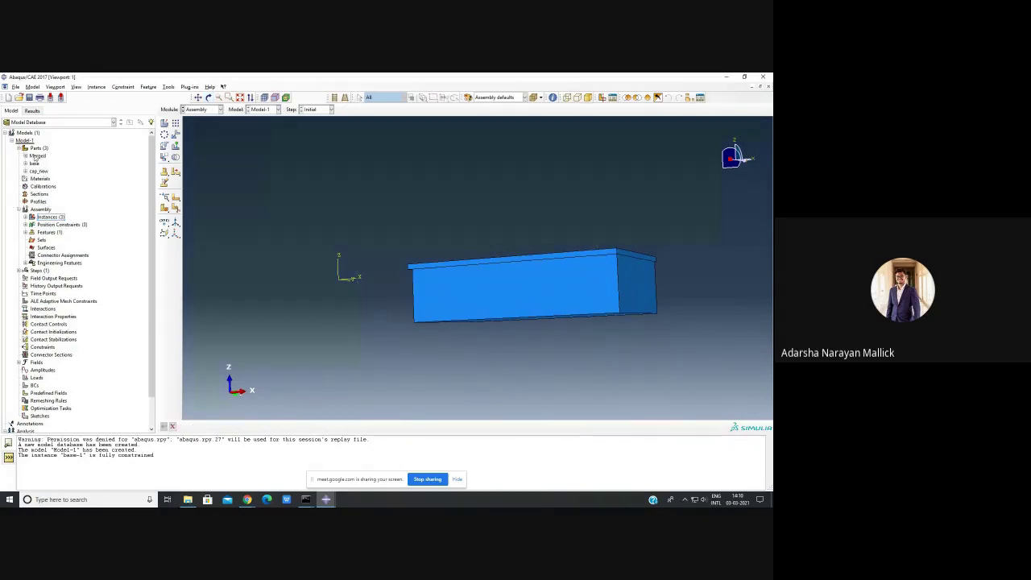
{"action": "left_click", "coordinate": [25, 164]}
{"action": "left_click", "coordinate": [25, 164]}
{"action": "left_click", "coordinate": [25, 164]}
{"action": "left_click", "coordinate": [25, 163]}
{"action": "left_click", "coordinate": [25, 217]}
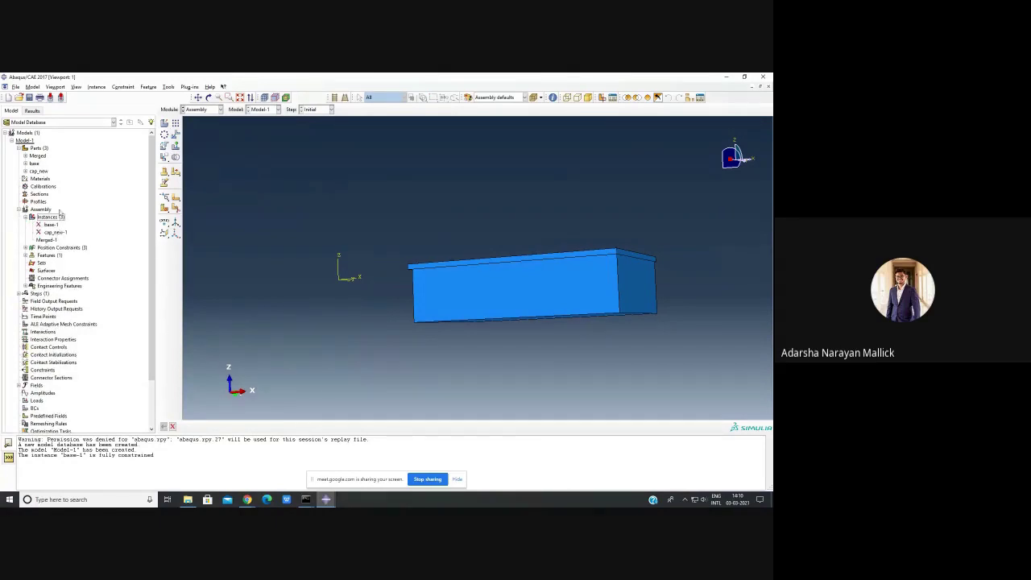
{"action": "left_click", "coordinate": [27, 247]}
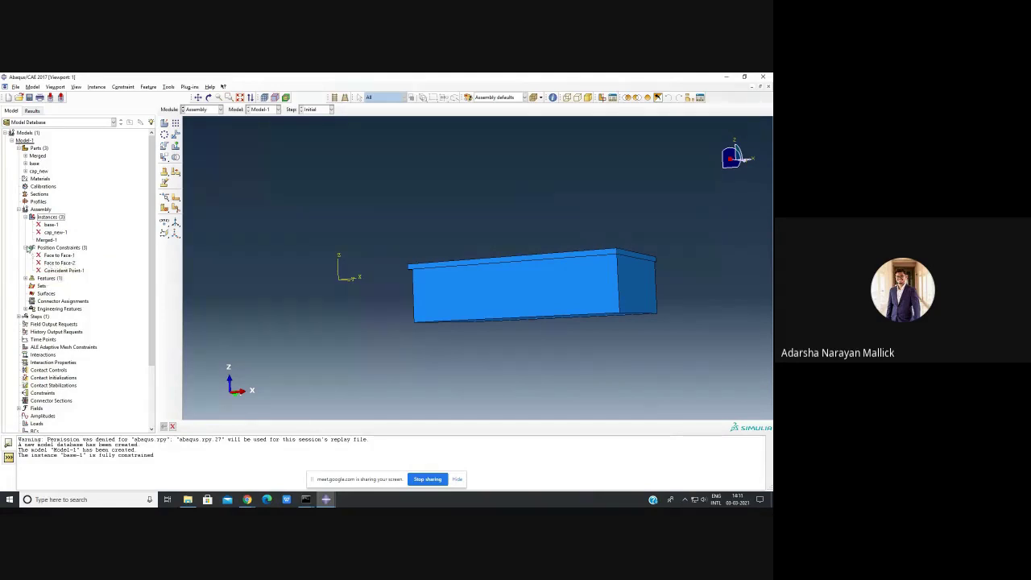
{"action": "left_click", "coordinate": [27, 247]}
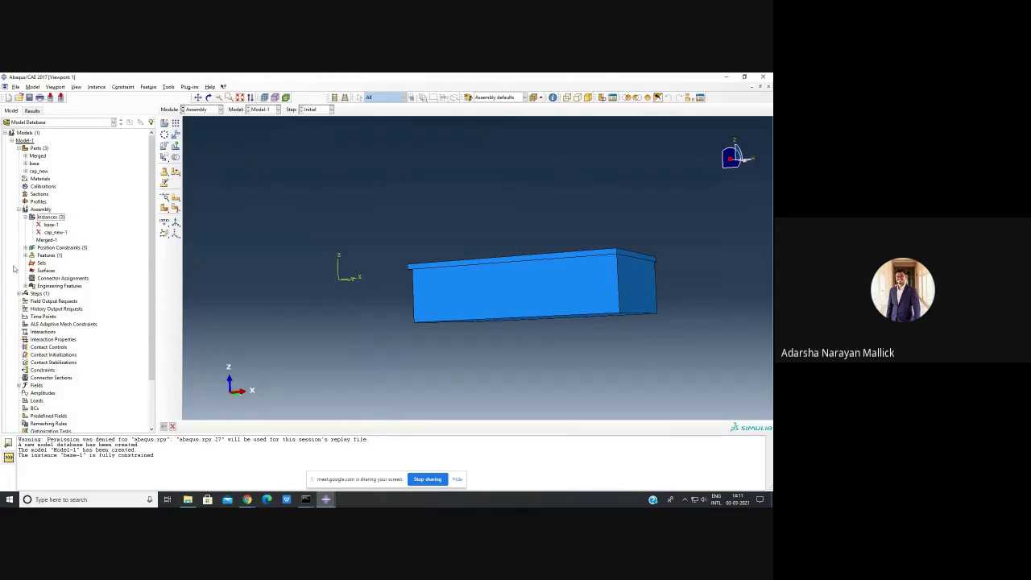
Make the Merged part the active part in the Property module
{"action": "double_click", "coordinate": [39, 179]}
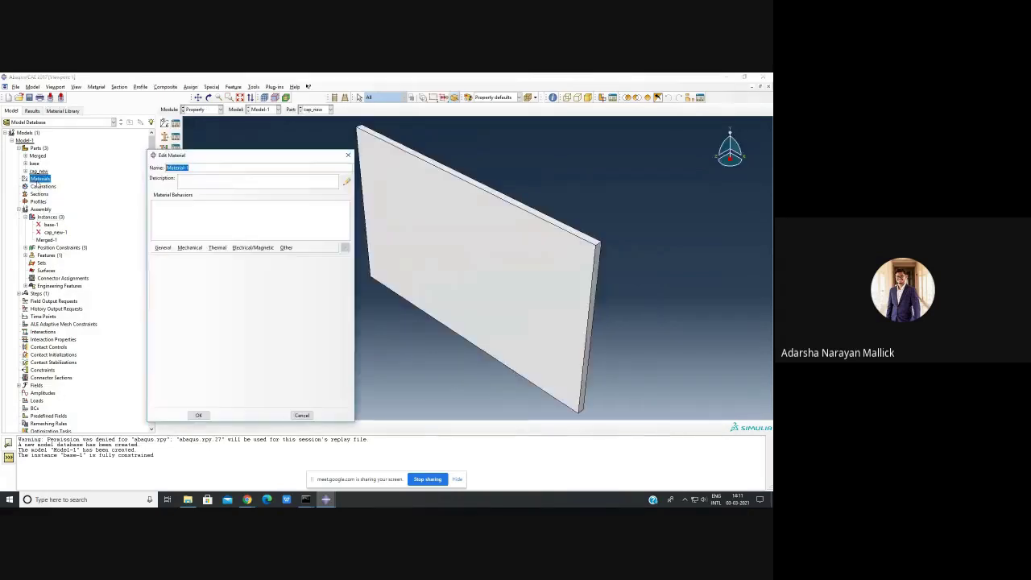
{"action": "left_click", "coordinate": [344, 156]}
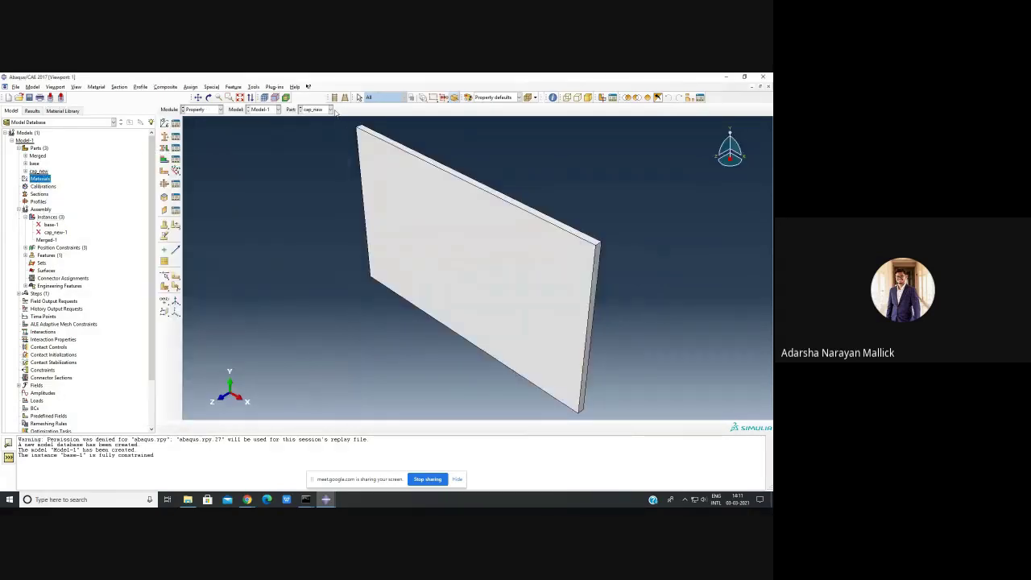
{"action": "left_click", "coordinate": [331, 110]}
{"action": "left_click", "coordinate": [313, 119]}
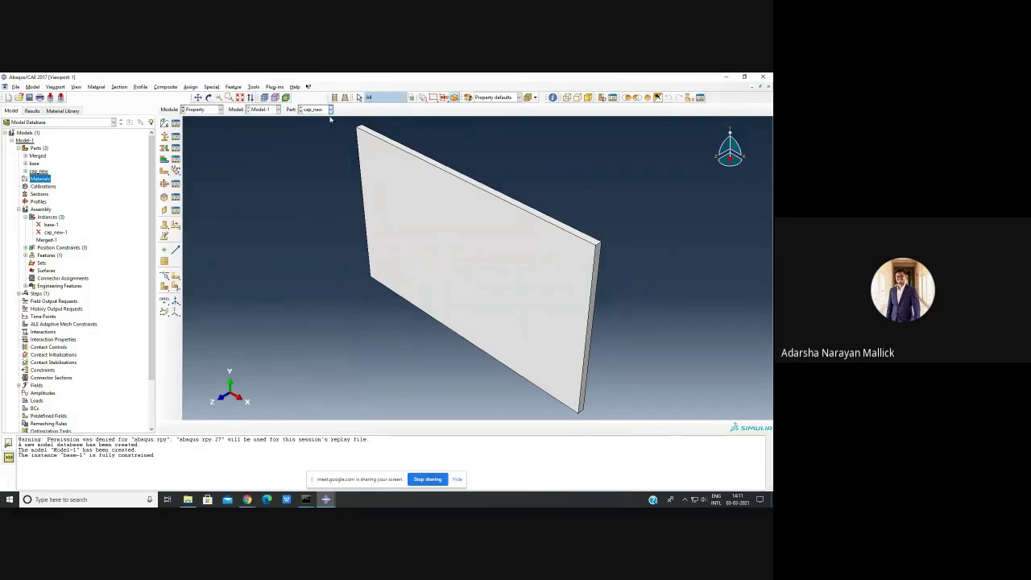
{"action": "double_click", "coordinate": [40, 179]}
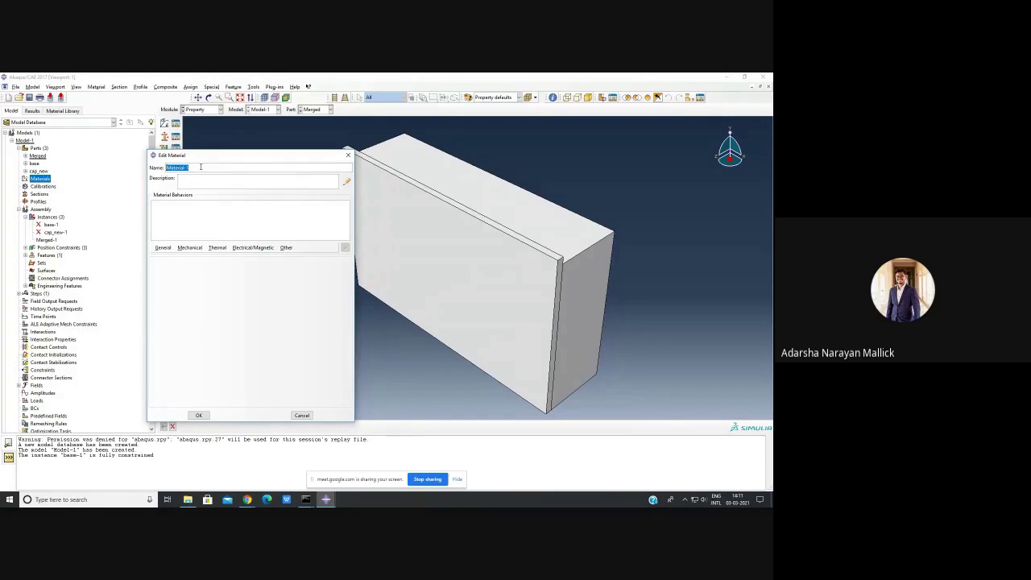
{"action": "left_click", "coordinate": [348, 156]}
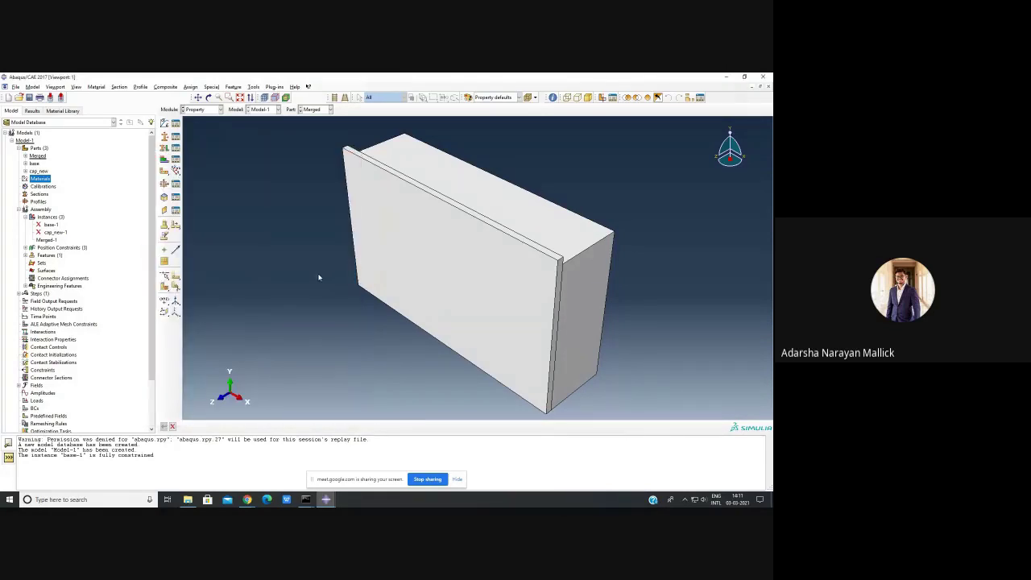
Create a new material and name it KeyenceAR-G1L
{"action": "double_click", "coordinate": [42, 179]}
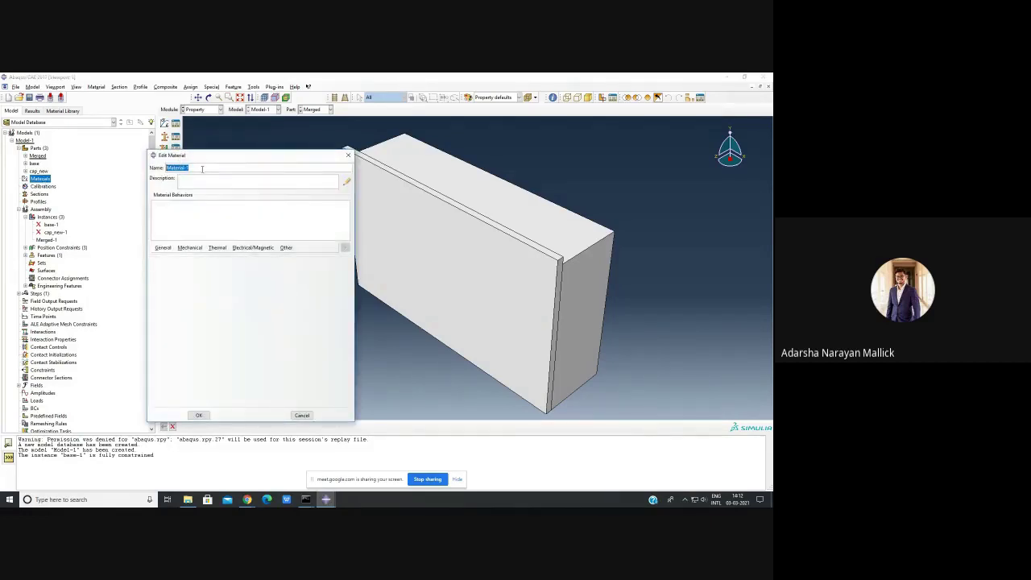
{"action": "type", "text": "Keyence"}
{"action": "key", "text": "BackSpace"}
{"action": "left_click", "coordinate": [161, 248]}
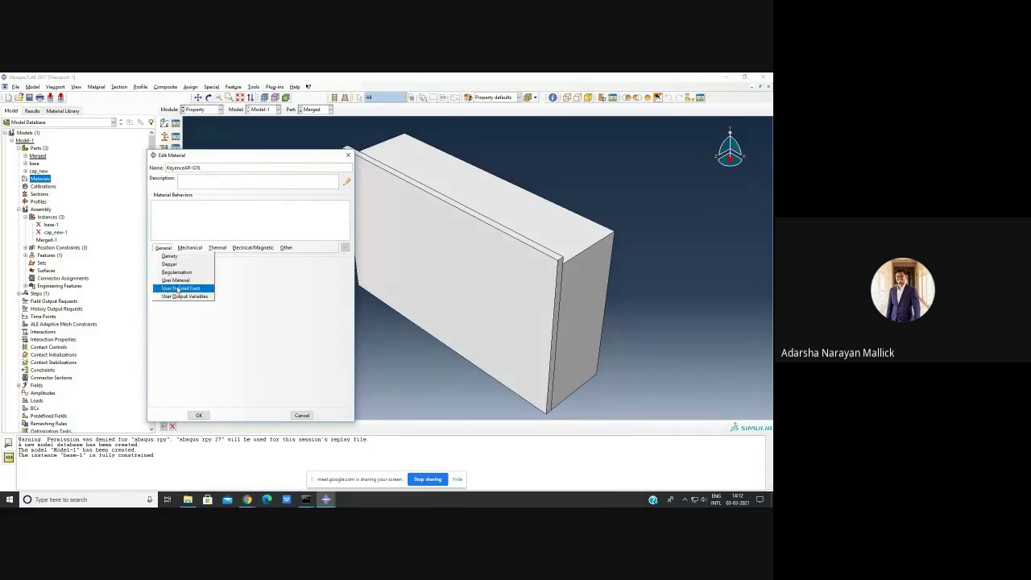
{"action": "mouse_move", "coordinate": [185, 250]}
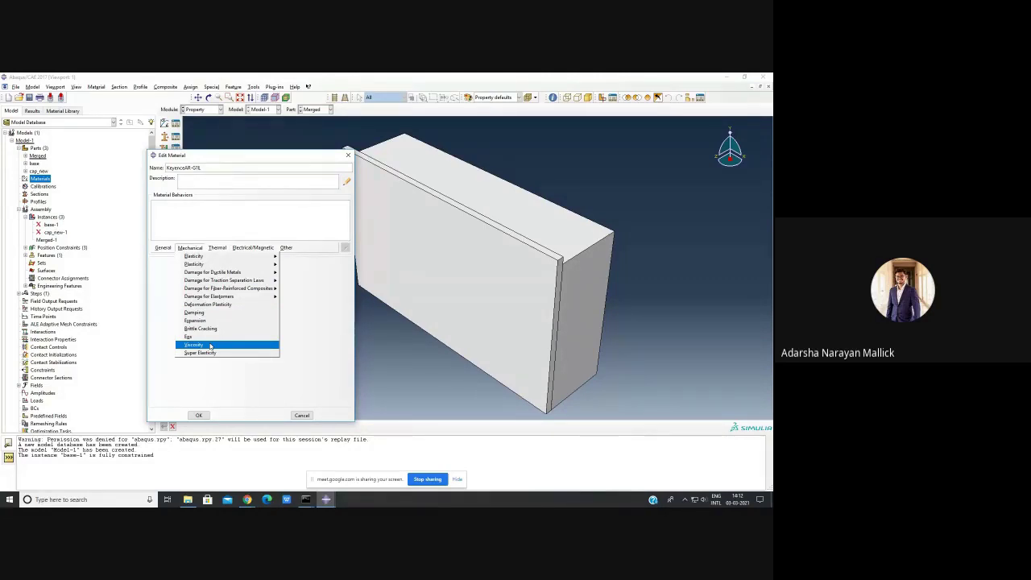
{"action": "left_click", "coordinate": [217, 248]}
{"action": "left_click", "coordinate": [217, 248]}
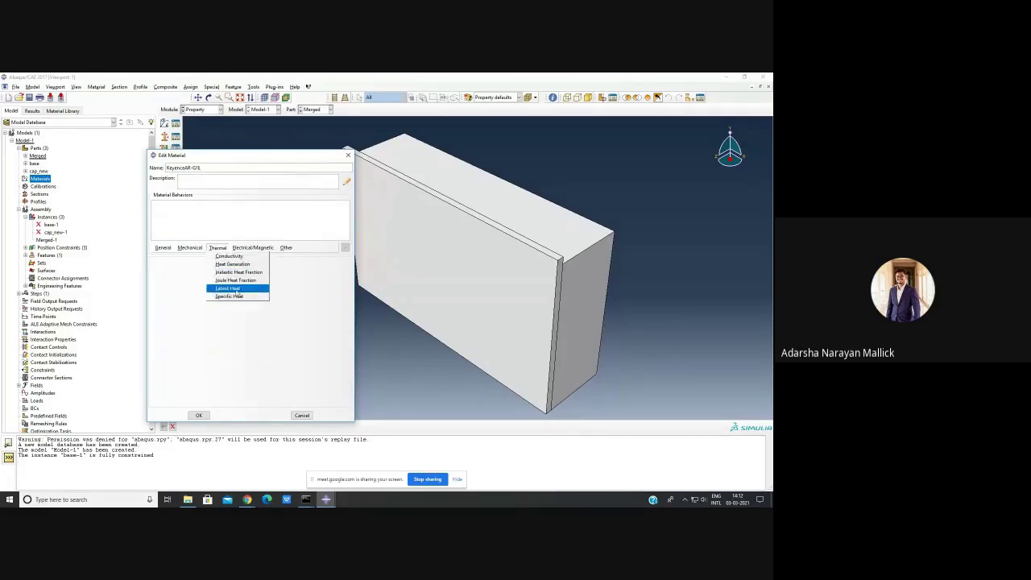
{"action": "left_click", "coordinate": [240, 249]}
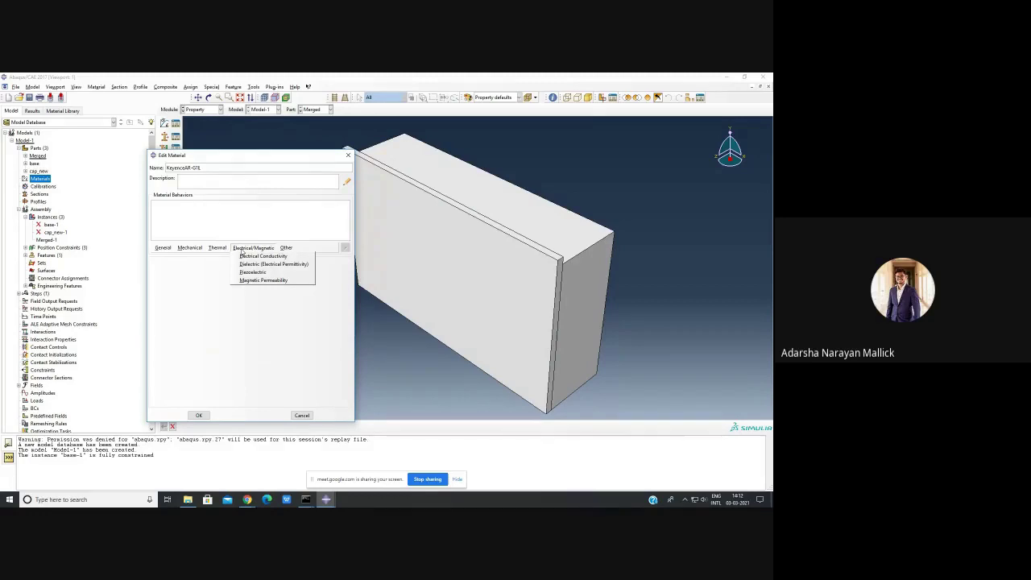
{"action": "left_click", "coordinate": [286, 249]}
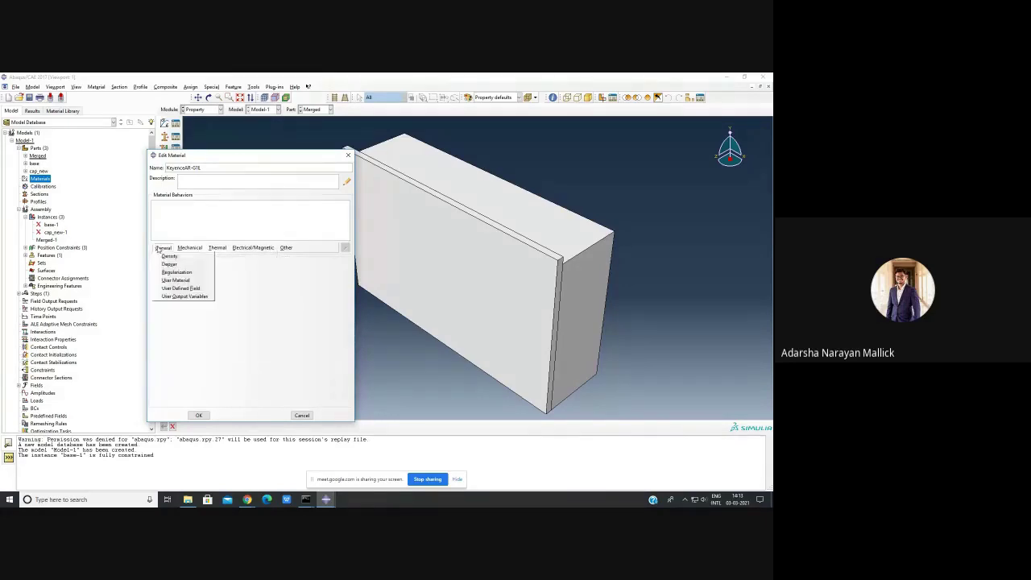
Add a Density behavior with uniform distribution to KeyenceAR-G1L and fill in its mass density
{"action": "left_click", "coordinate": [170, 255]}
{"action": "left_click", "coordinate": [188, 325]}
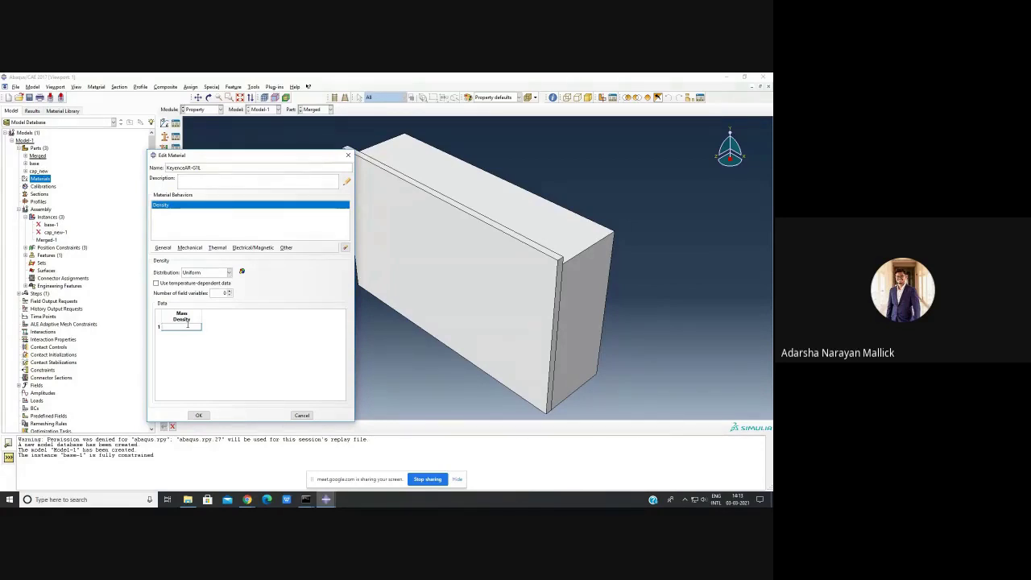
{"action": "type", "text": "049"}
{"action": "type", "text": "06"}
{"action": "key", "text": "Return"}
Add an isotropic Hyperelastic behavior to KeyenceAR-G1L using the Yeoh strain energy potential with Coefficients as input source
{"action": "left_click", "coordinate": [189, 252]}
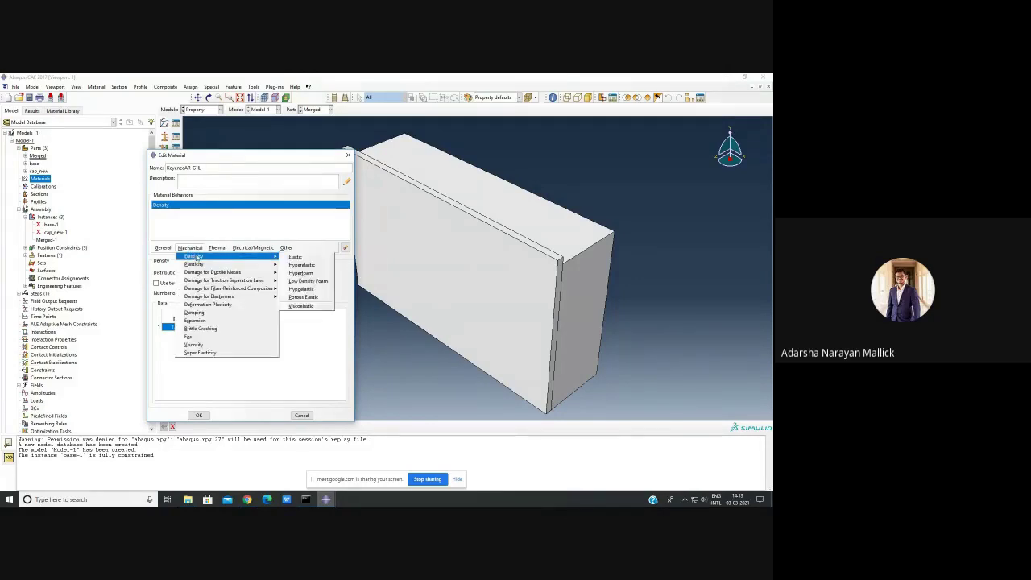
{"action": "left_click", "coordinate": [299, 264]}
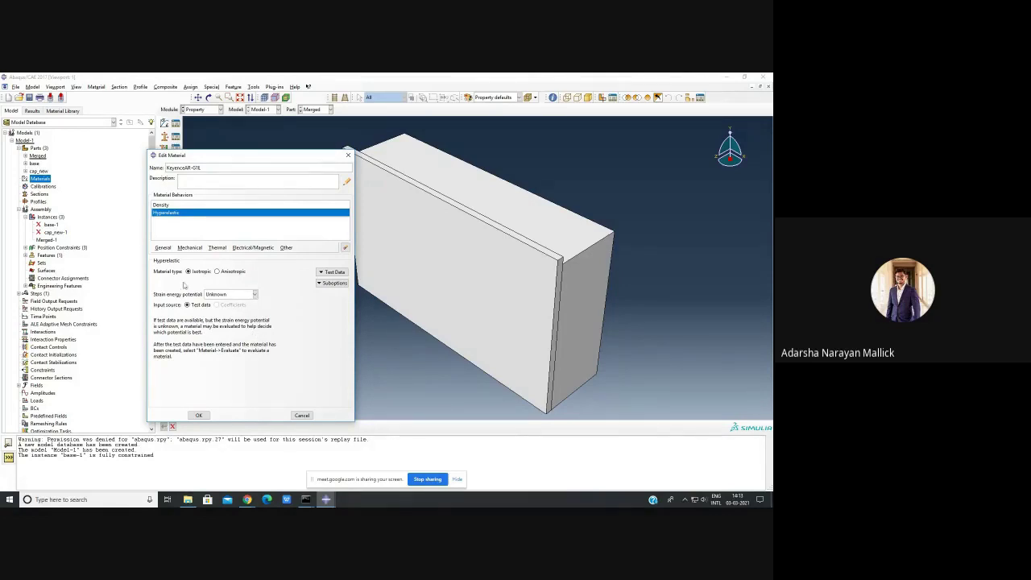
{"action": "left_click", "coordinate": [254, 295]}
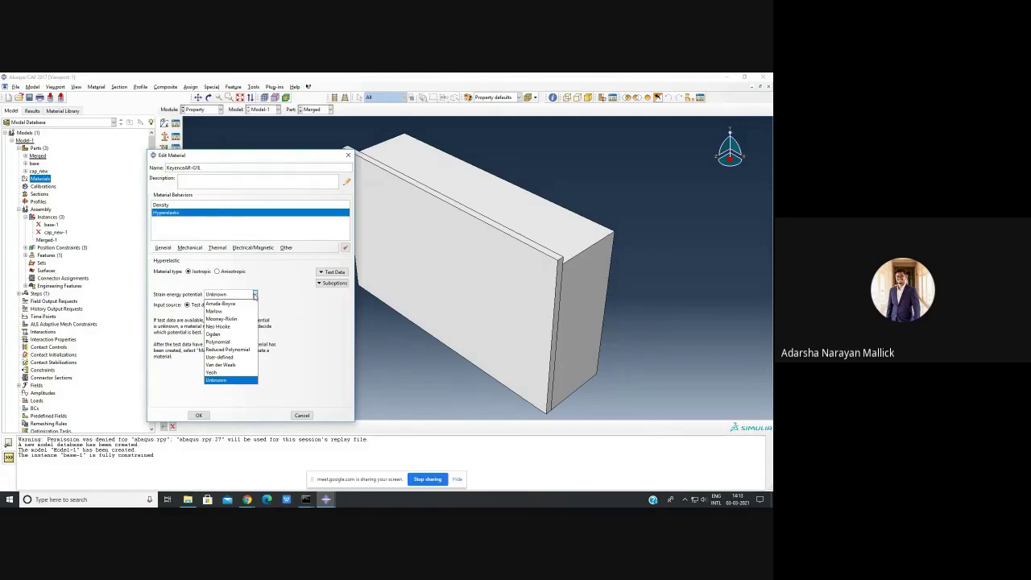
{"action": "left_click", "coordinate": [232, 372]}
{"action": "left_click", "coordinate": [216, 305]}
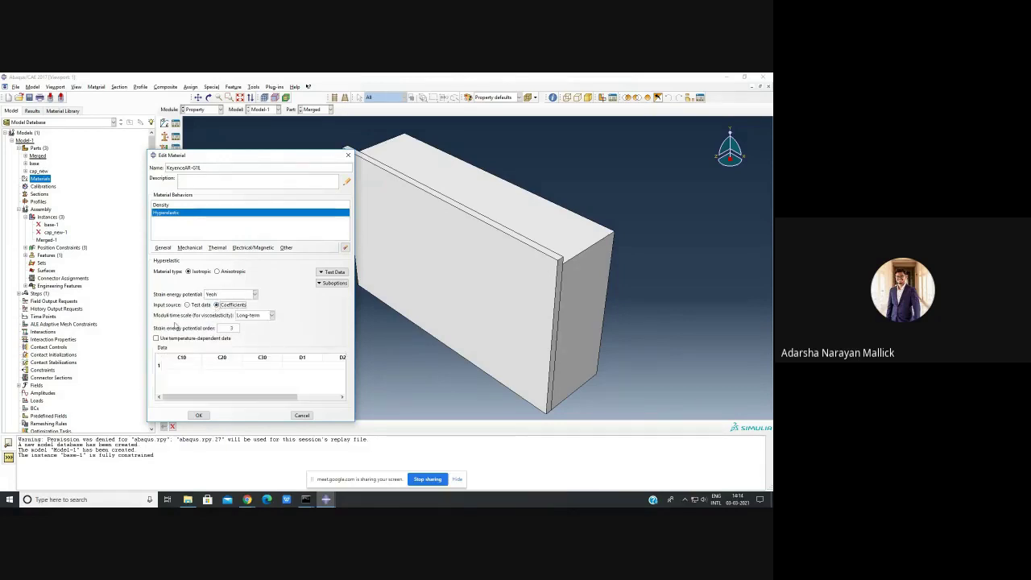
Set the Yeoh coefficients C10 to 0.11 and C20 to 0.02, and save the KeyenceAR-G1L material
{"action": "left_click", "coordinate": [191, 365]}
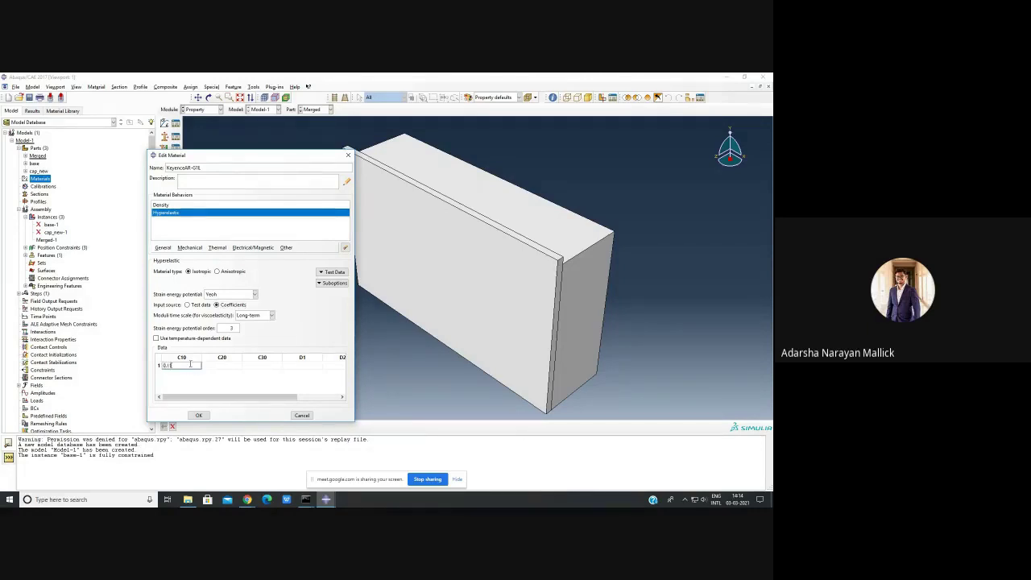
{"action": "type", "text": "0.11"}
{"action": "left_click", "coordinate": [225, 365]}
{"action": "type", "text": "0.02"}
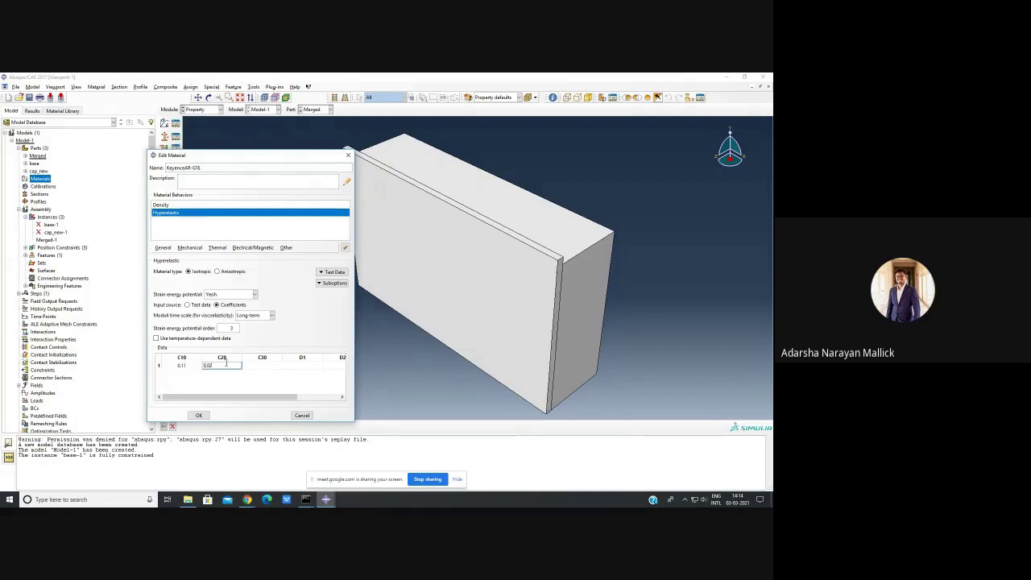
{"action": "left_click", "coordinate": [199, 414]}
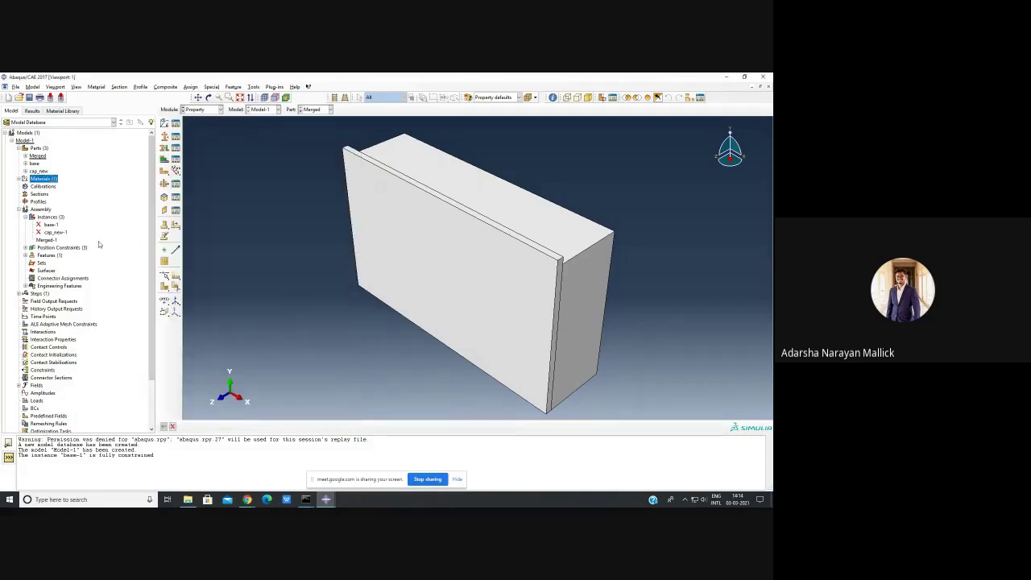
Create a second material and name it Acrylic Plastic
{"action": "left_click", "coordinate": [19, 179]}
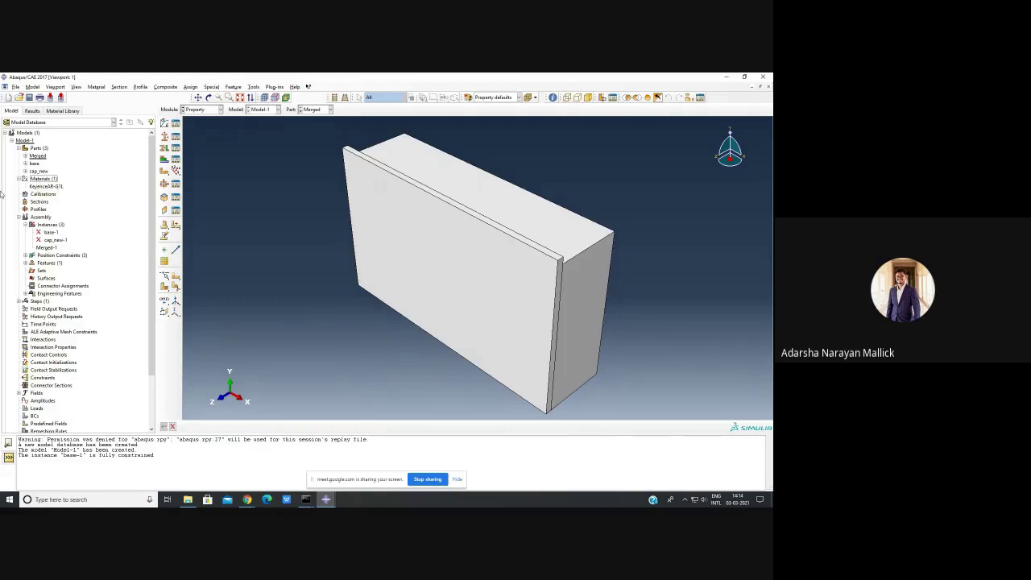
{"action": "double_click", "coordinate": [44, 179]}
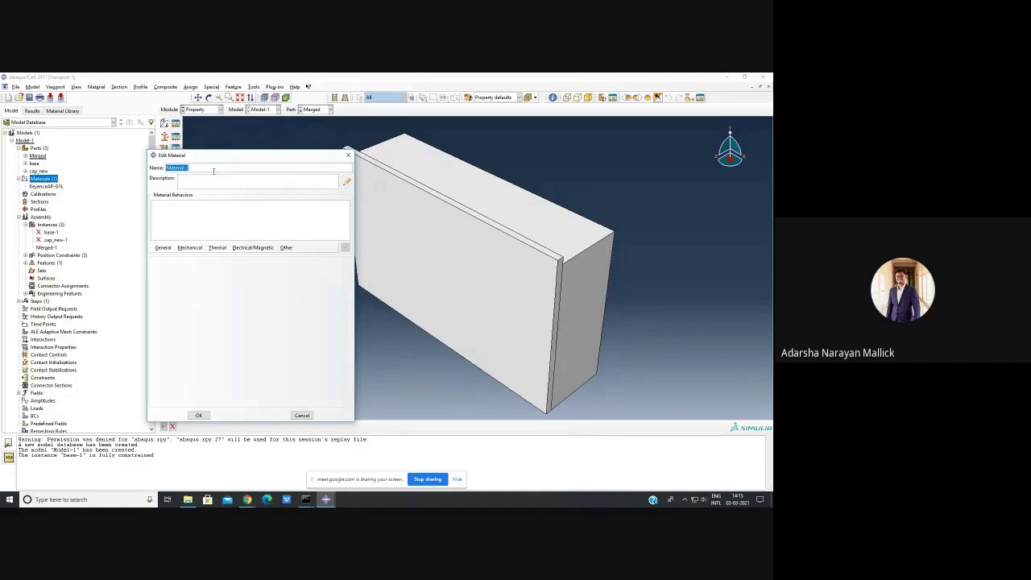
{"action": "type", "text": "Acryl"}
{"action": "type", "text": "ic Plastic"}
Add a Density behavior with uniform distribution to Acrylic Plastic and enter a mass density of 3.2e9
{"action": "left_click", "coordinate": [162, 248]}
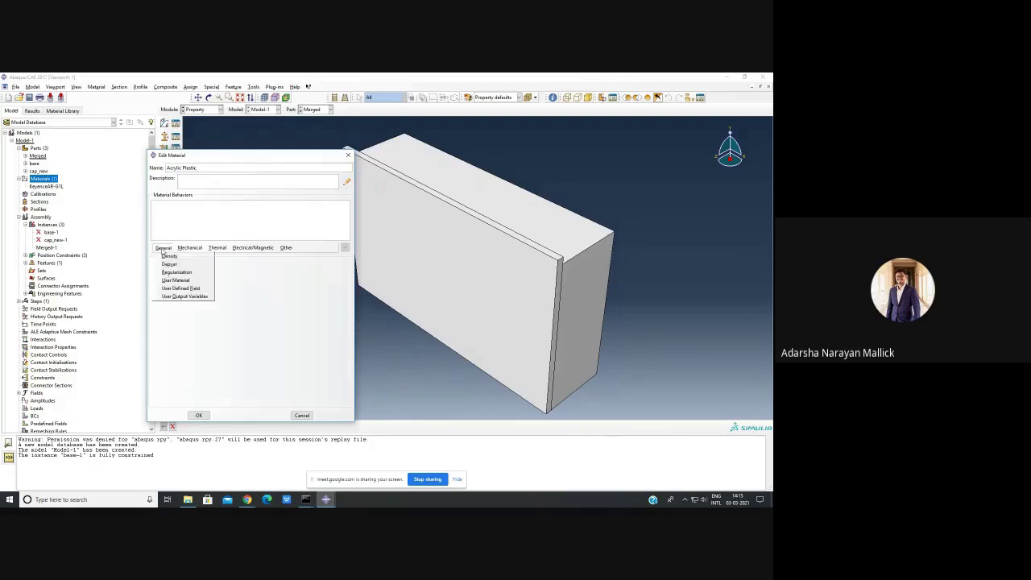
{"action": "left_click", "coordinate": [166, 255]}
{"action": "left_click", "coordinate": [182, 327]}
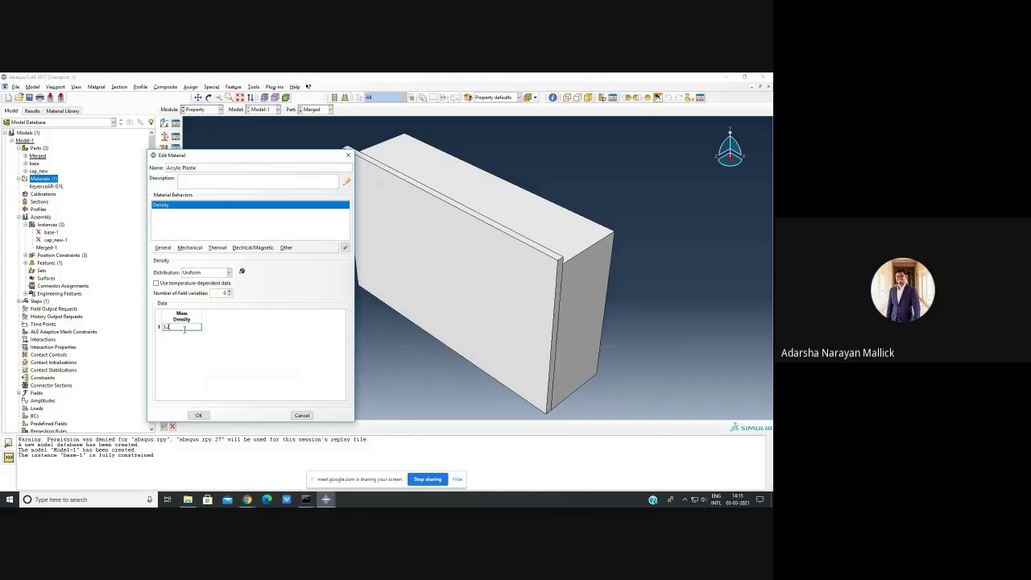
{"action": "type", "text": "e-9"}
{"action": "key", "text": "Return"}
Add an isotropic Elastic behavior with a long-term moduli time scale to Acrylic Plastic
{"action": "left_click", "coordinate": [190, 250]}
{"action": "mouse_move", "coordinate": [196, 256]}
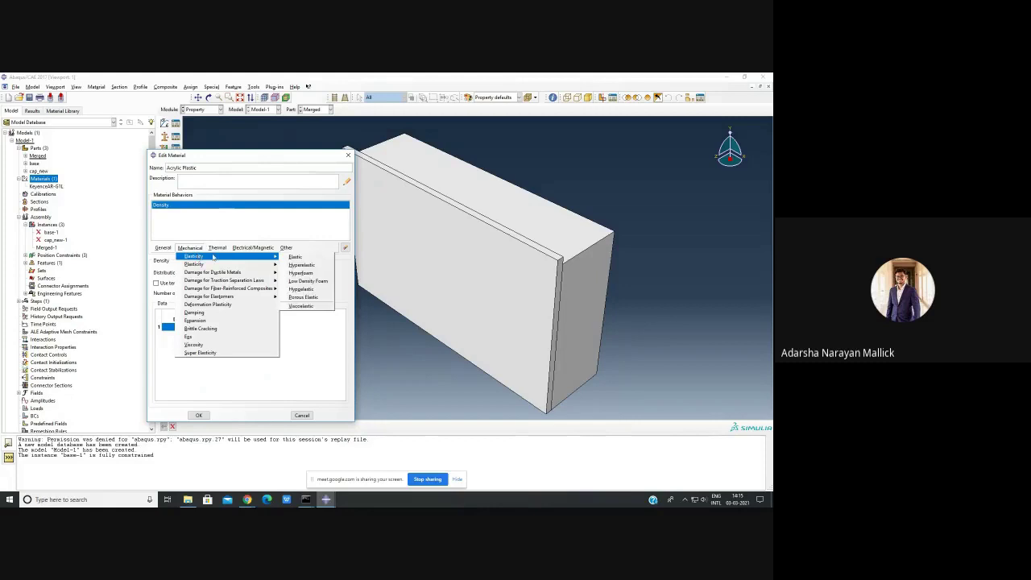
{"action": "left_click", "coordinate": [294, 257]}
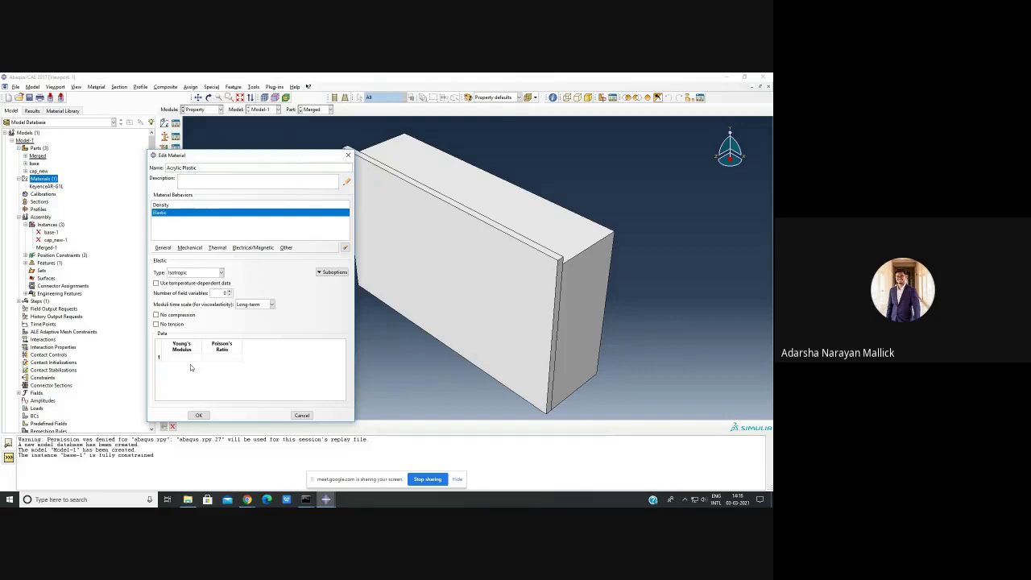
{"action": "left_click", "coordinate": [189, 356]}
Return to the Density behavior of Acrylic Plastic and set its mass density to 1190
{"action": "left_click", "coordinate": [163, 247]}
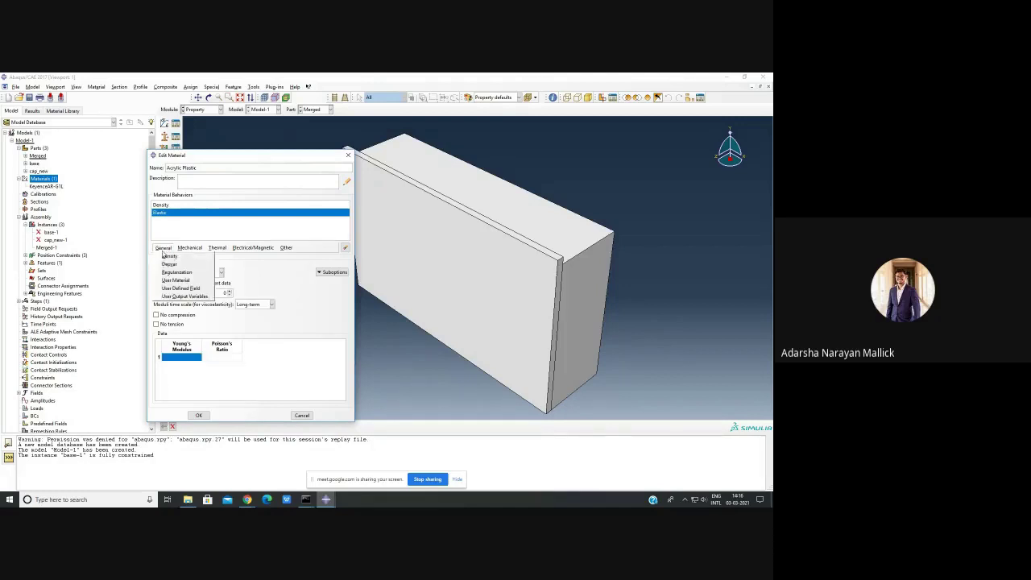
{"action": "left_click", "coordinate": [164, 207]}
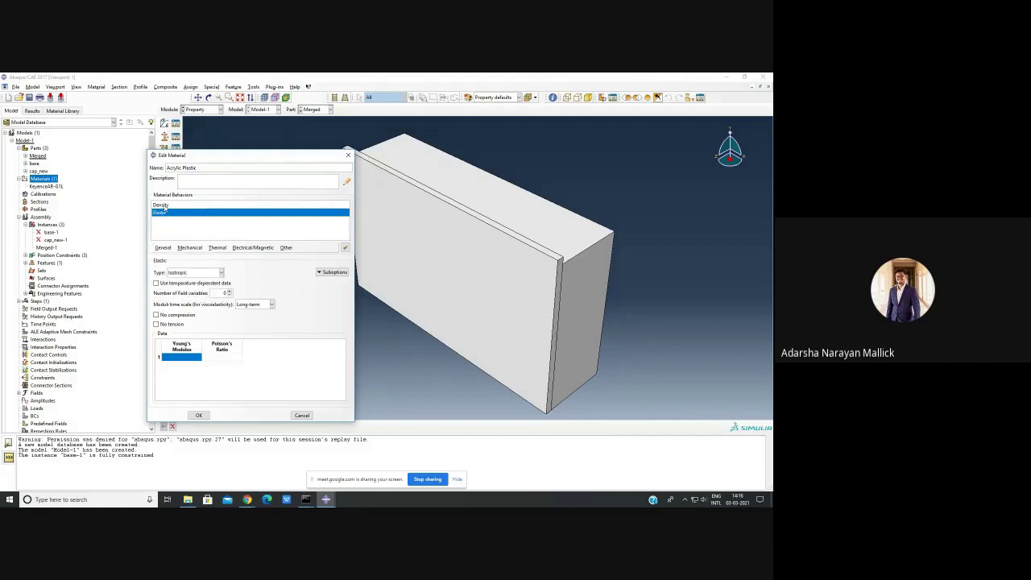
{"action": "left_click", "coordinate": [164, 207]}
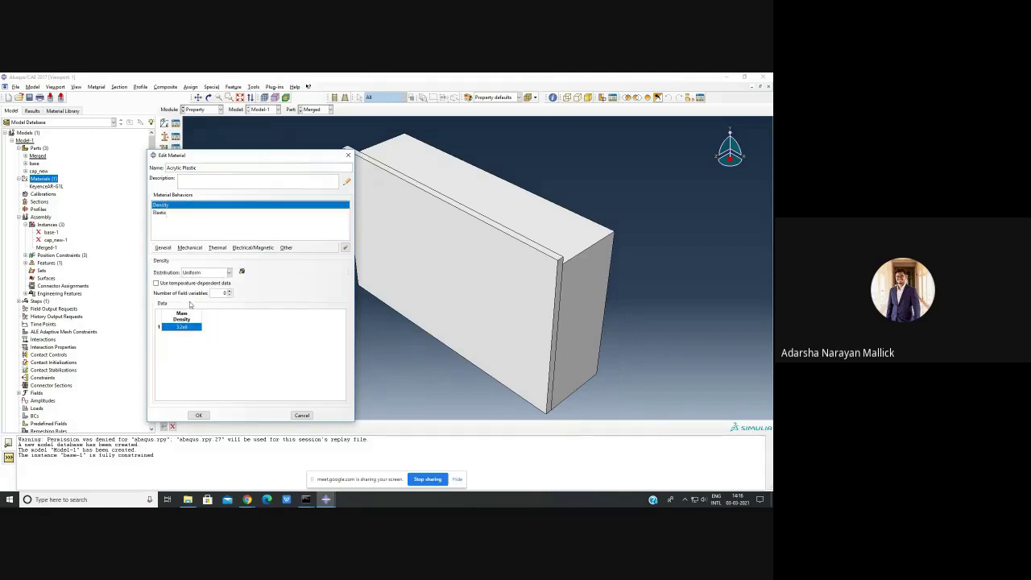
{"action": "left_click", "coordinate": [187, 327]}
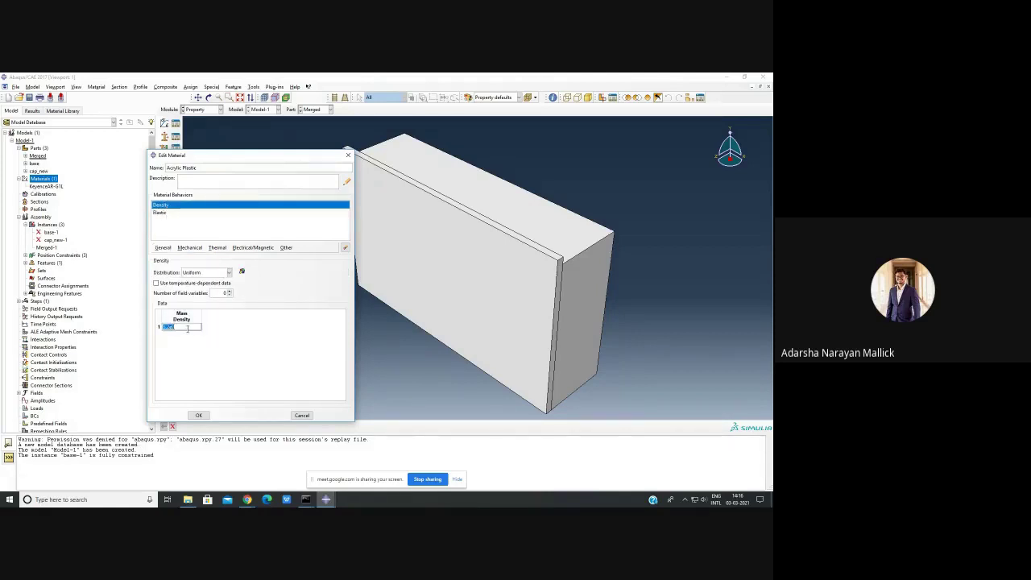
{"action": "key", "text": "BackSpace"}
{"action": "type", "text": "1190"}
{"action": "key", "text": "Return"}
Set the Elastic behavior of Acrylic Plastic to a Young's modulus of 3.2e9 and a Poisson's ratio of 0.35
{"action": "left_click", "coordinate": [190, 247]}
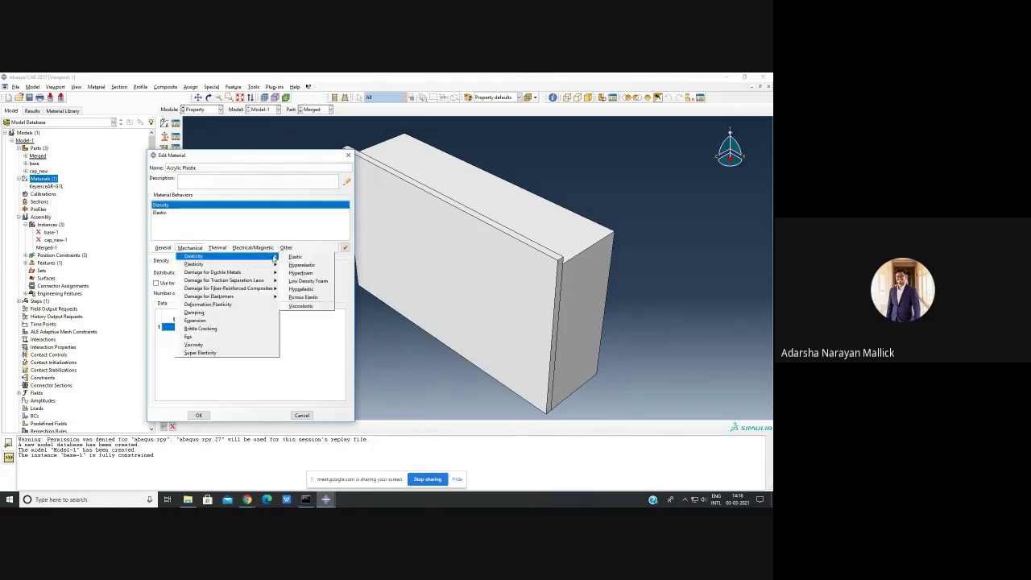
{"action": "left_click", "coordinate": [302, 263]}
{"action": "left_click", "coordinate": [200, 357]}
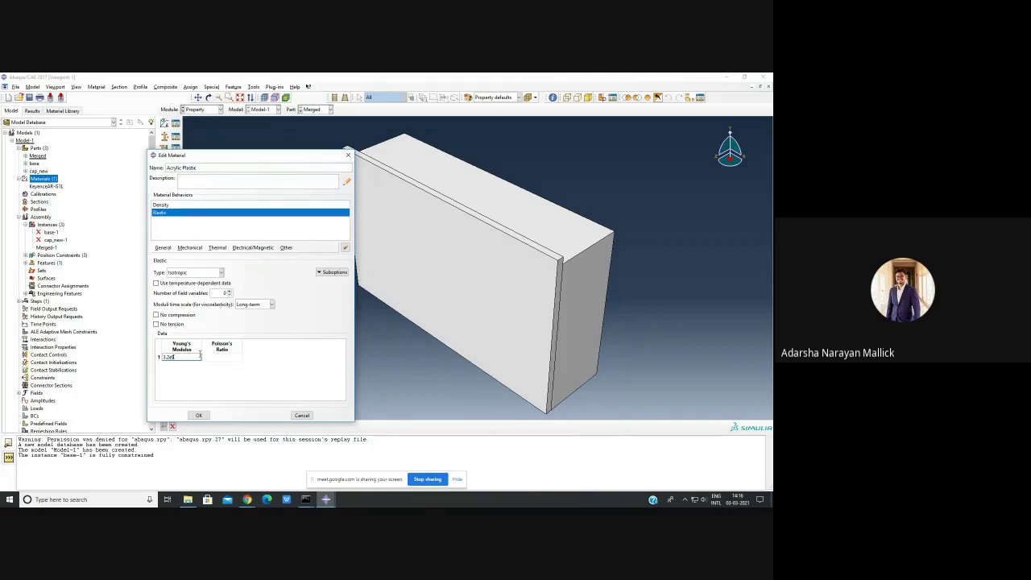
{"action": "left_click", "coordinate": [232, 357]}
{"action": "left_click", "coordinate": [250, 373]}
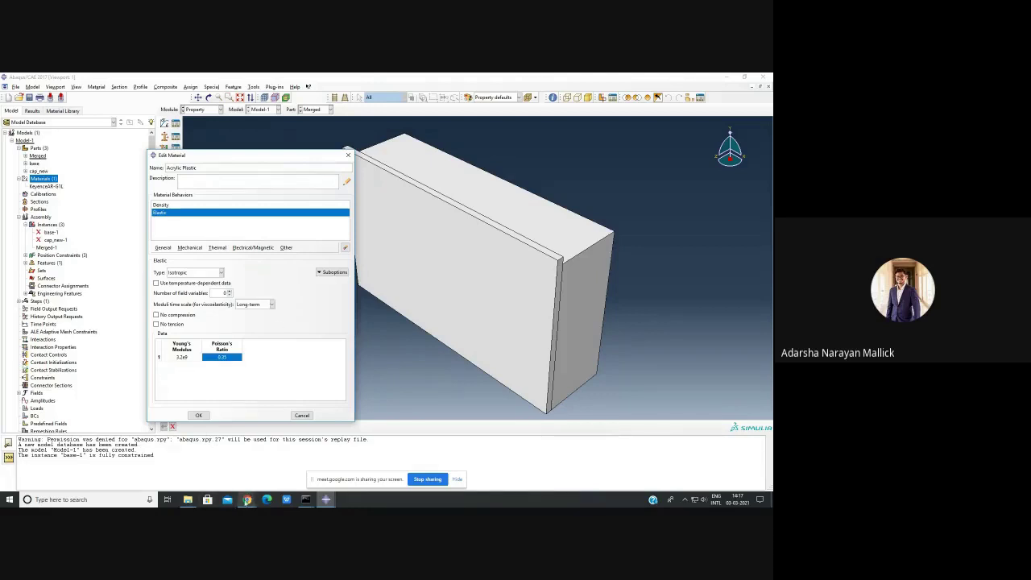
Switch to Chrome and search the web for "abaqus units" in a new tab
{"action": "left_click", "coordinate": [248, 499]}
{"action": "left_click", "coordinate": [201, 466]}
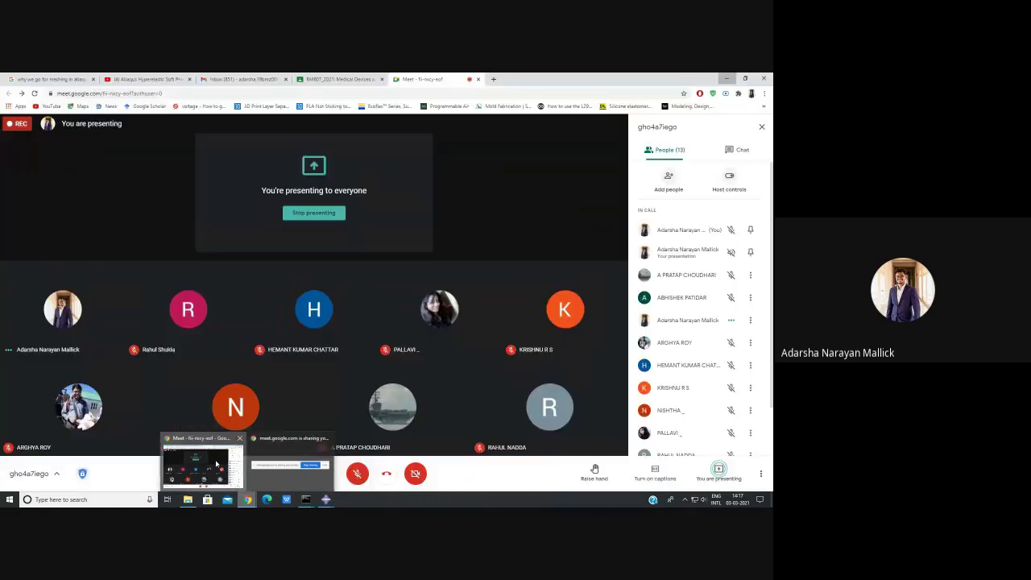
{"action": "left_click", "coordinate": [492, 79]}
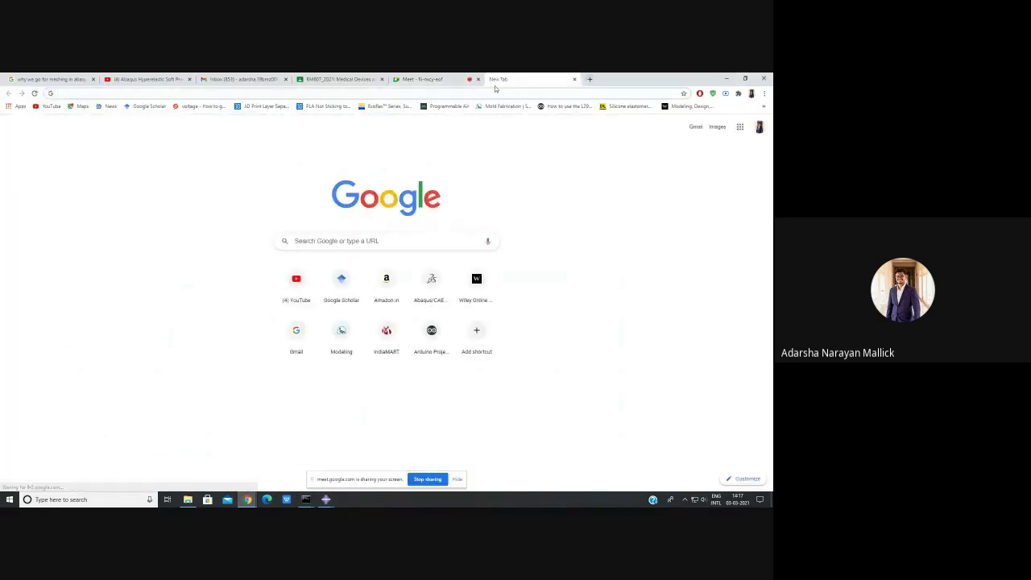
{"action": "type", "text": "abaqus units"}
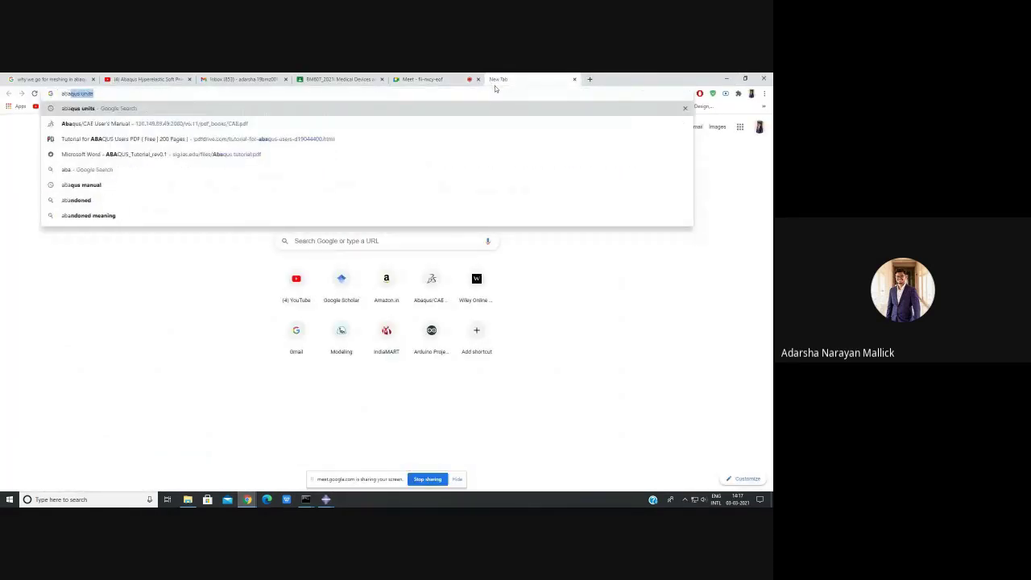